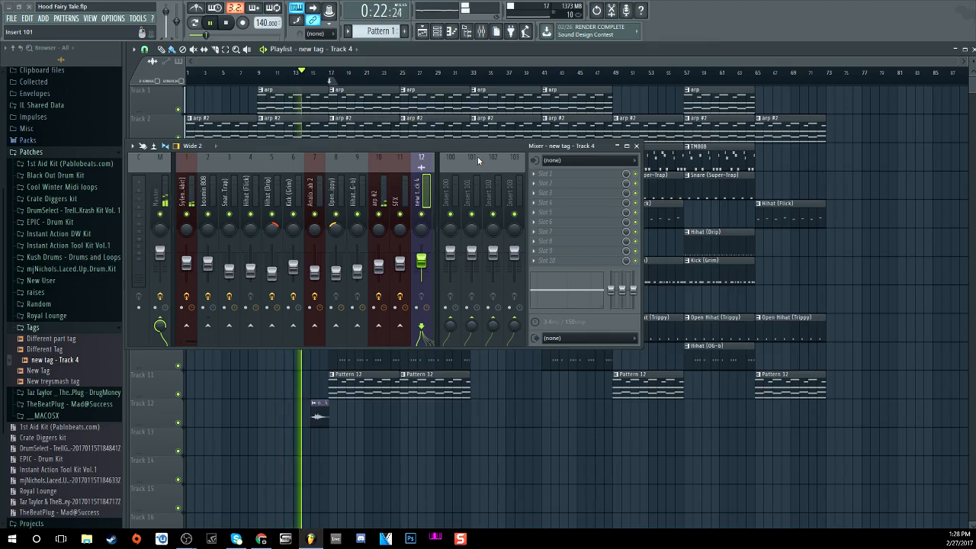
# - Stop the song playback and reposition the mixer window over the lower playlist tracks
pyautogui.moveTo(479, 157); pyautogui.dragTo(807, 324)
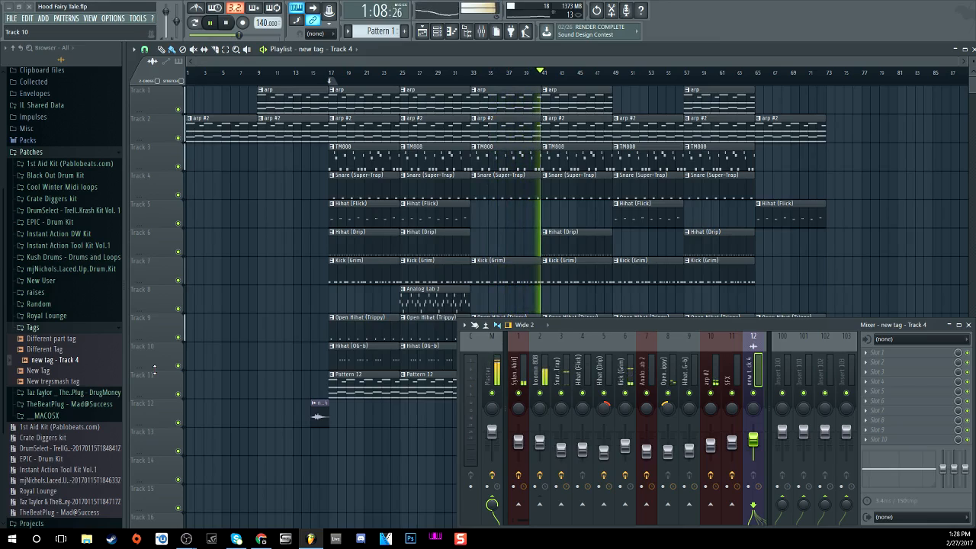
pyautogui.click(227, 26)
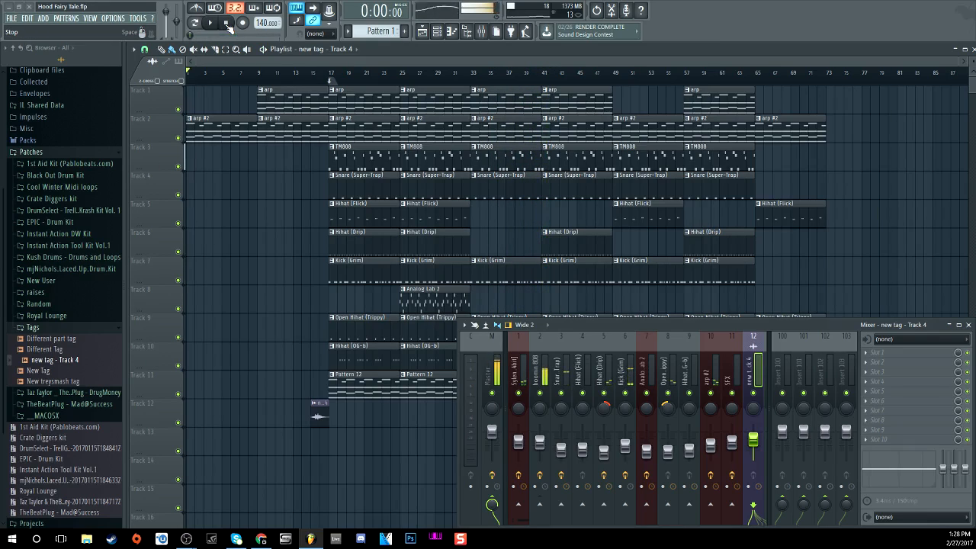
pyautogui.moveTo(616, 326); pyautogui.dragTo(293, 330)
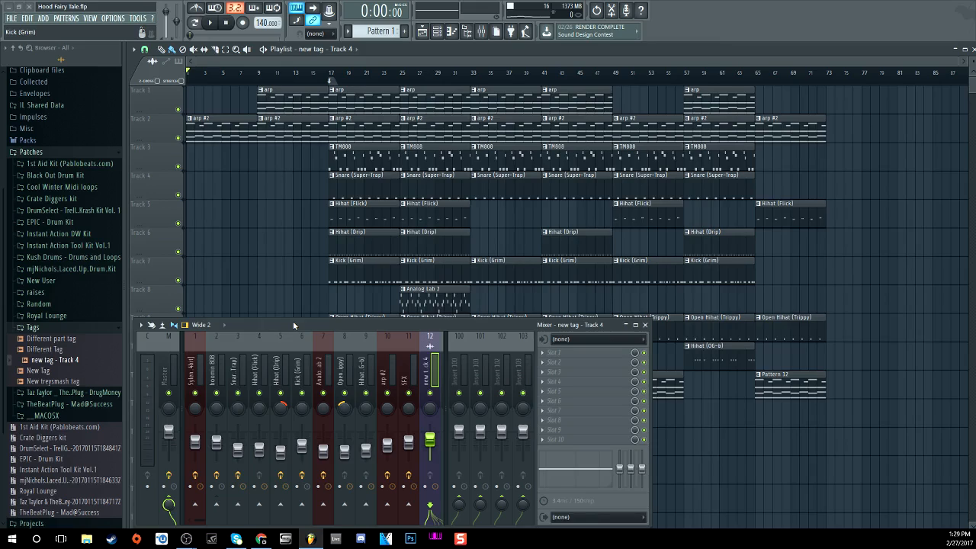
# - Open the channel rack, switch playback to pattern mode and solo the arp channel
pyautogui.click(438, 31)
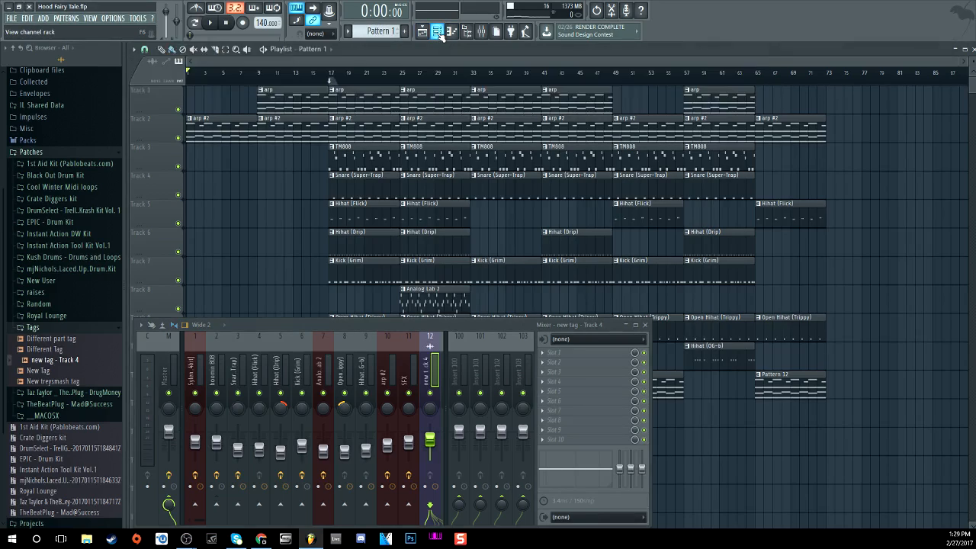
pyautogui.click(210, 48)
pyautogui.click(206, 61)
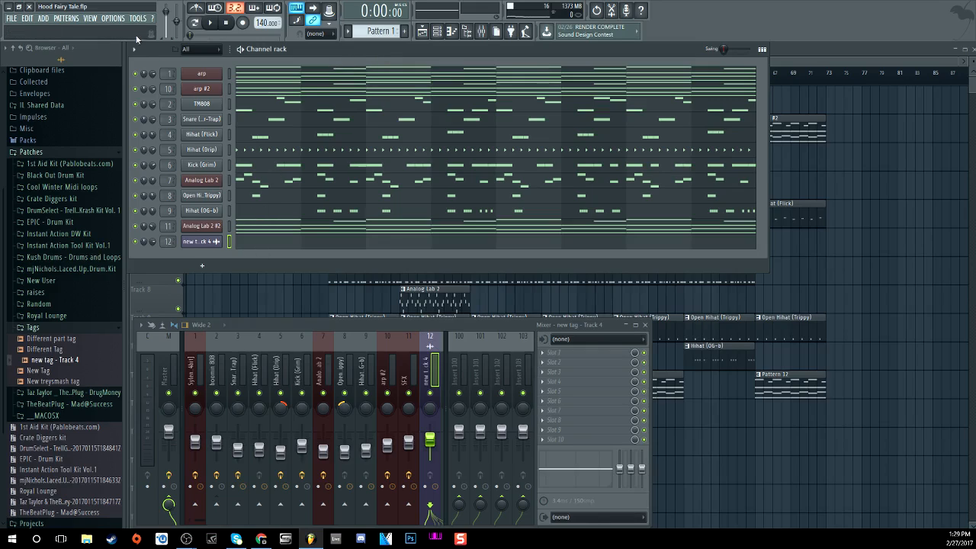
pyautogui.click(195, 24)
pyautogui.rightClick(135, 74)
pyautogui.click(139, 82)
# - Open the arp channel's Sylenth1 plugin and turn off the mixer's Detached option so the plugin window can cover it
pyautogui.click(202, 74)
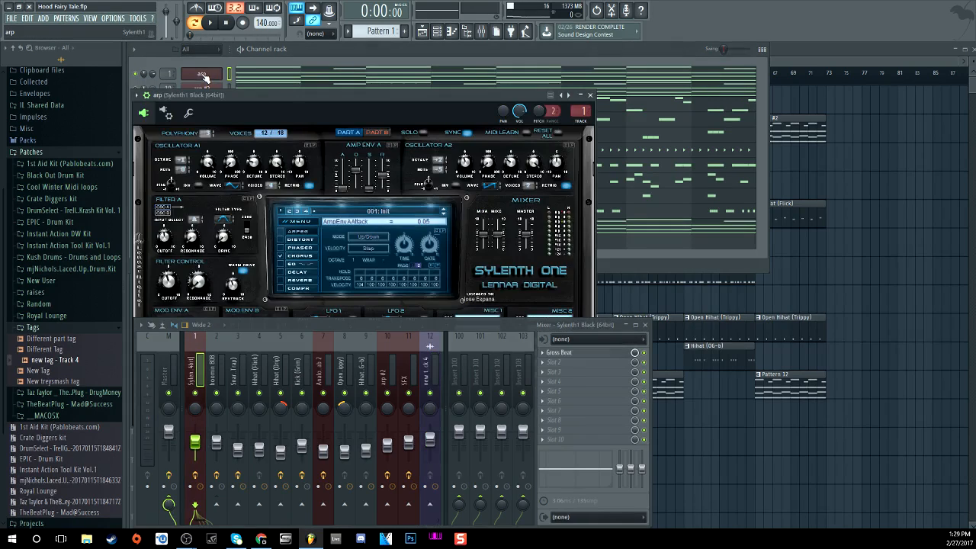
pyautogui.moveTo(578, 326); pyautogui.dragTo(897, 328)
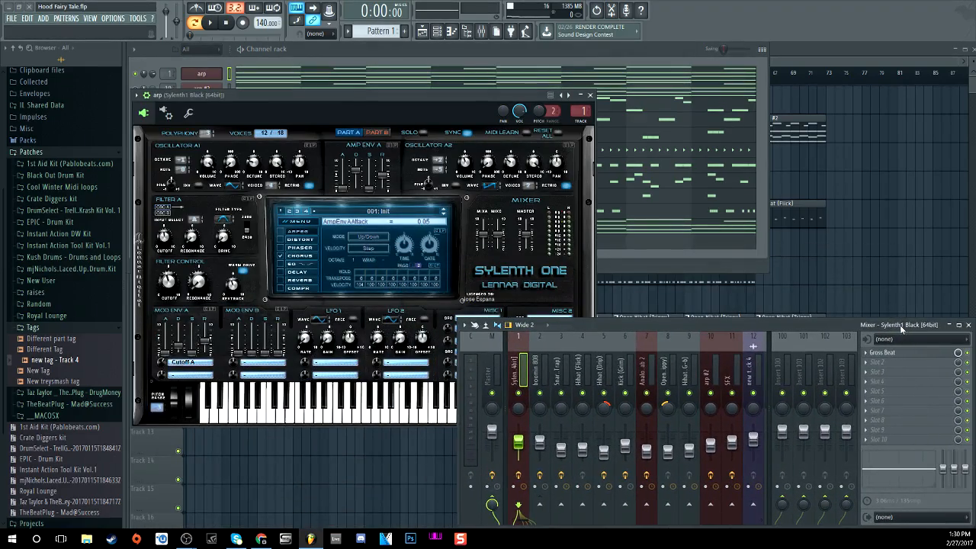
pyautogui.moveTo(488, 95); pyautogui.dragTo(488, 84)
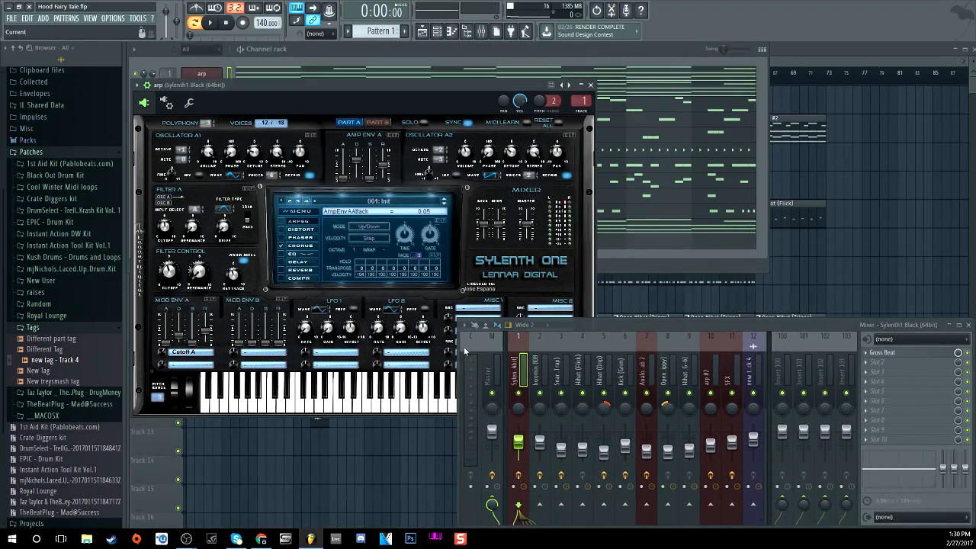
pyautogui.click(464, 325)
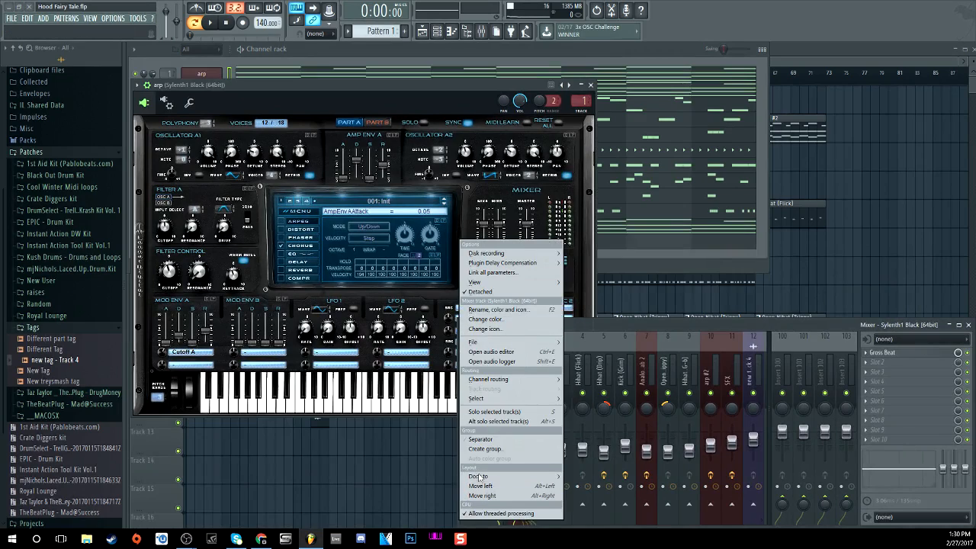
pyautogui.click(470, 292)
pyautogui.click(394, 89)
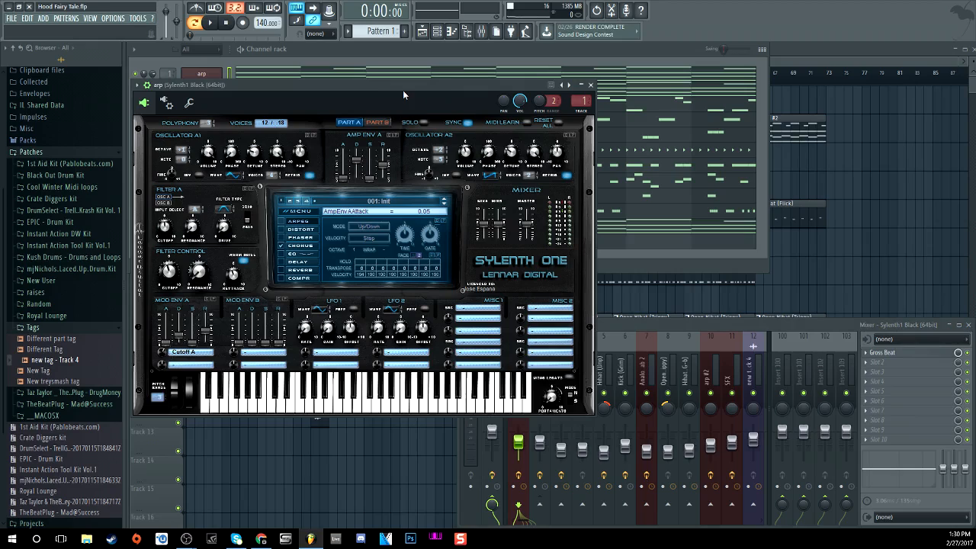
# - View the chorus settings of the arp channel's Sylenth1 sound and return to the channel rack
pyautogui.click(333, 51)
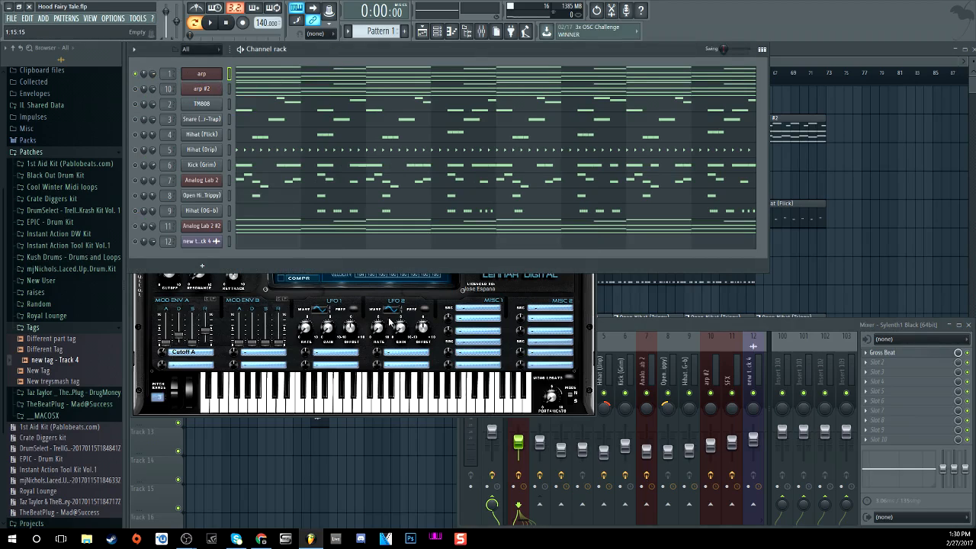
pyautogui.click(357, 296)
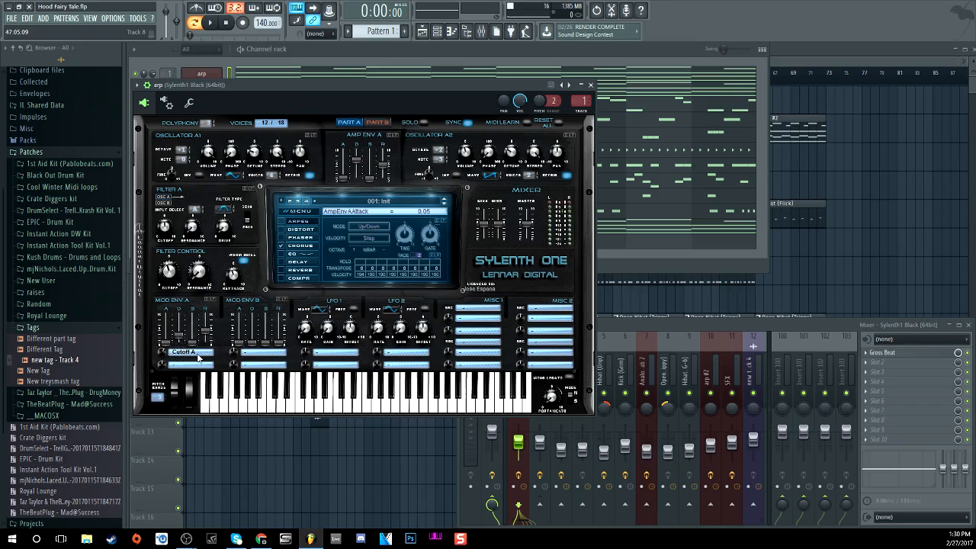
pyautogui.click(292, 245)
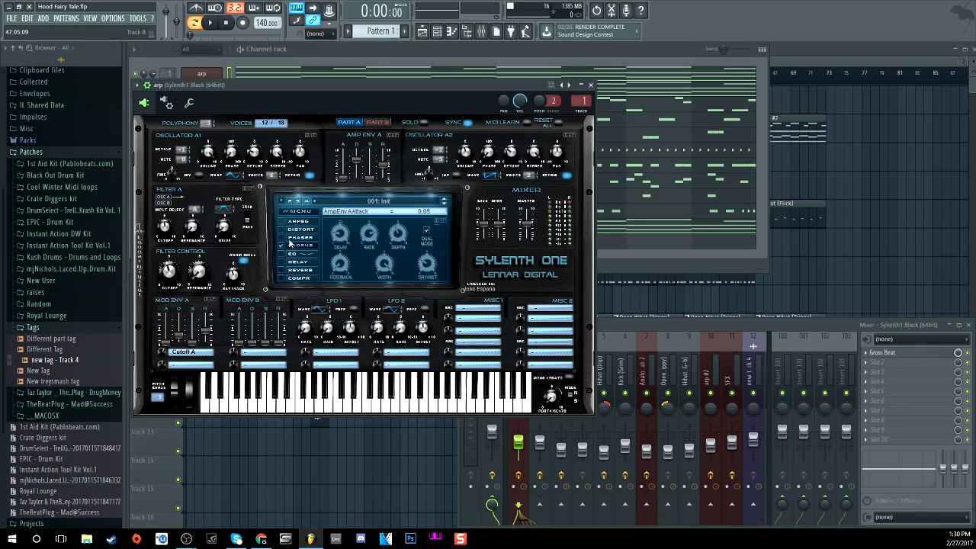
pyautogui.click(306, 49)
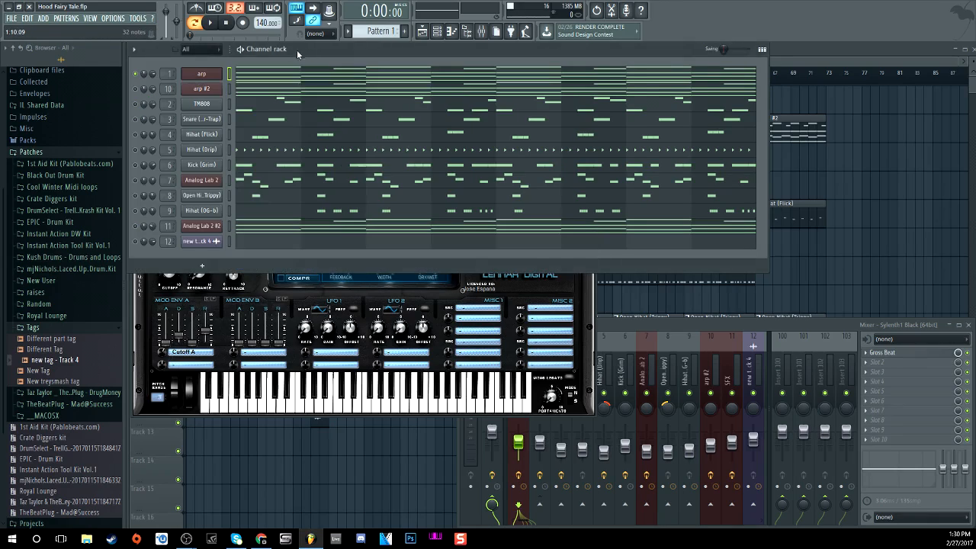
# - Bypass Gross Beat on the Sylenth1 mixer track and play the soloed arp pattern without the effect
pyautogui.click(211, 25)
pyautogui.doubleClick(170, 76)
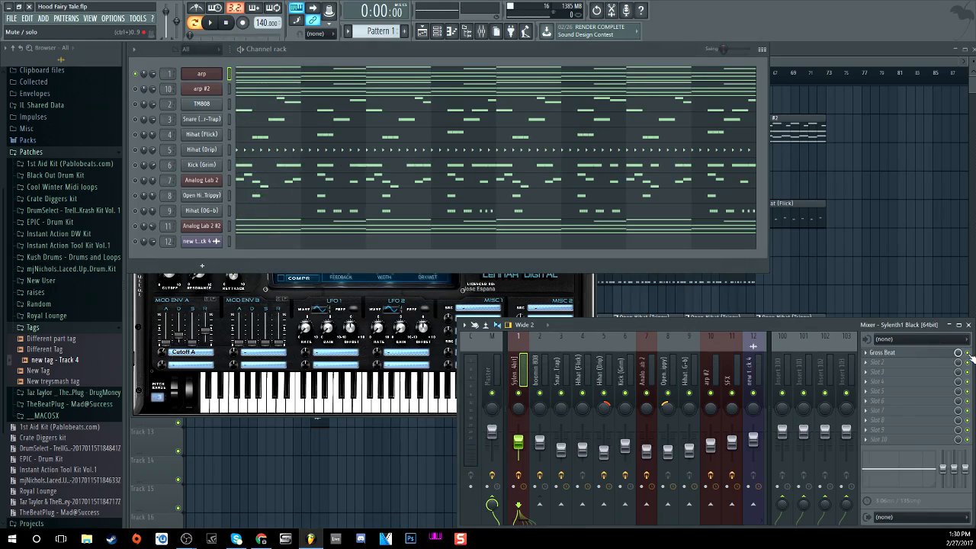
pyautogui.click(212, 25)
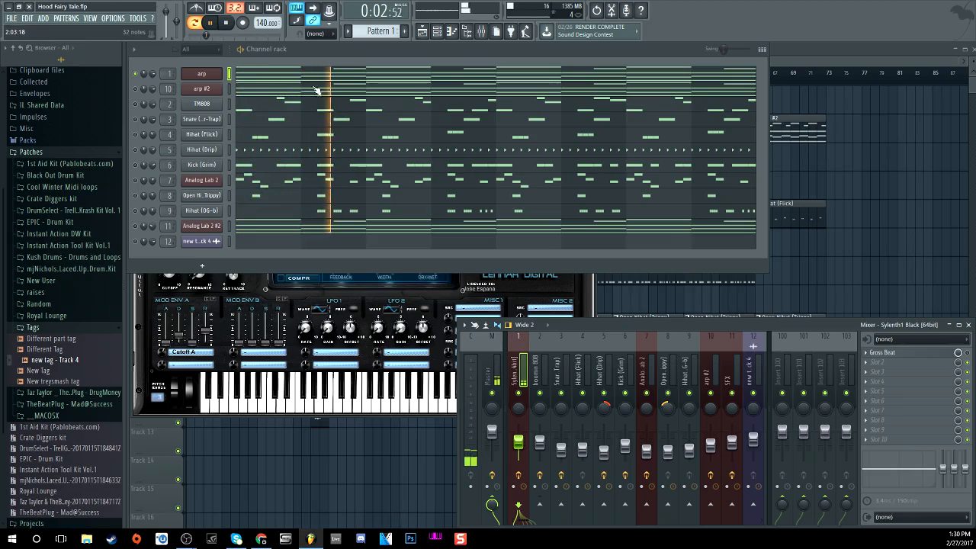
pyautogui.click(227, 23)
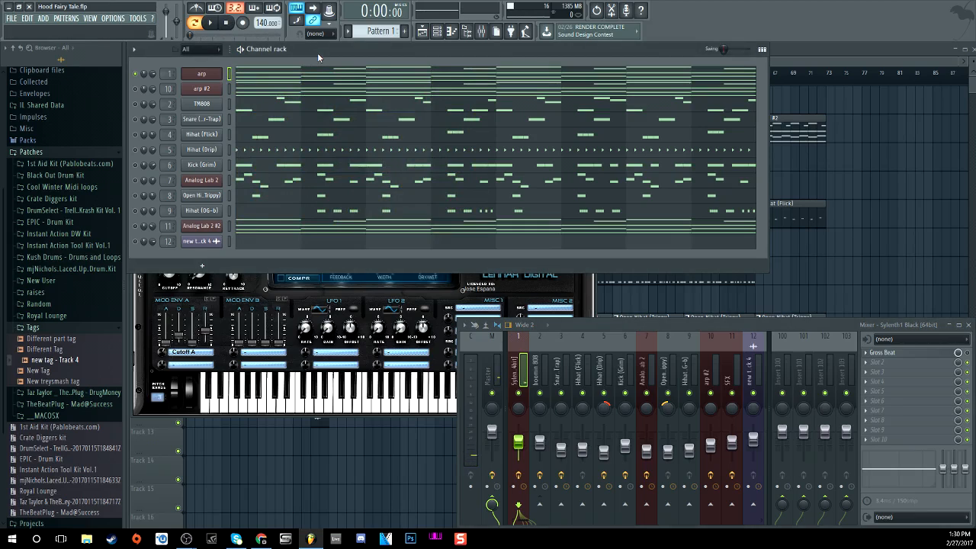
# - View the arp channel's Sylenth1 synth page and its plugin wrapper and miscellaneous channel settings
pyautogui.click(212, 76)
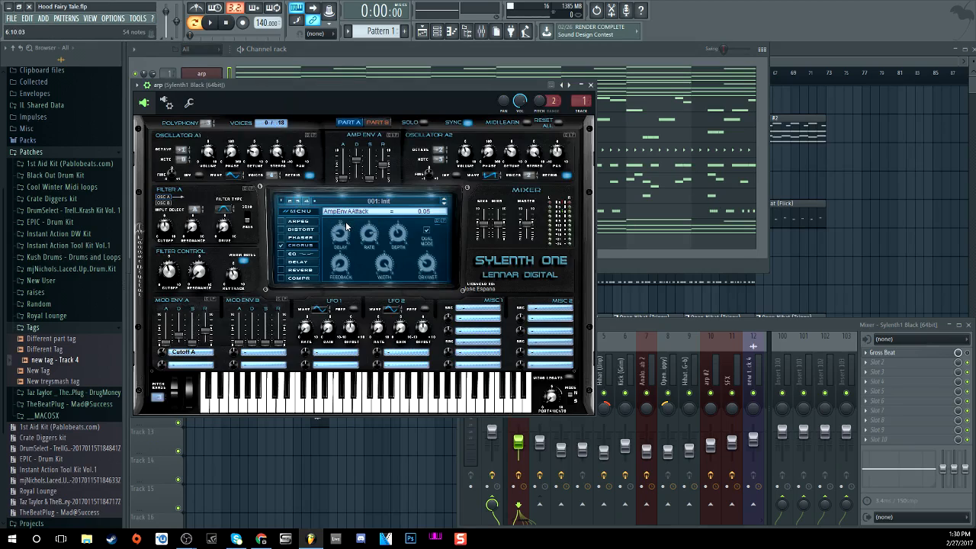
pyautogui.click(167, 103)
pyautogui.click(189, 104)
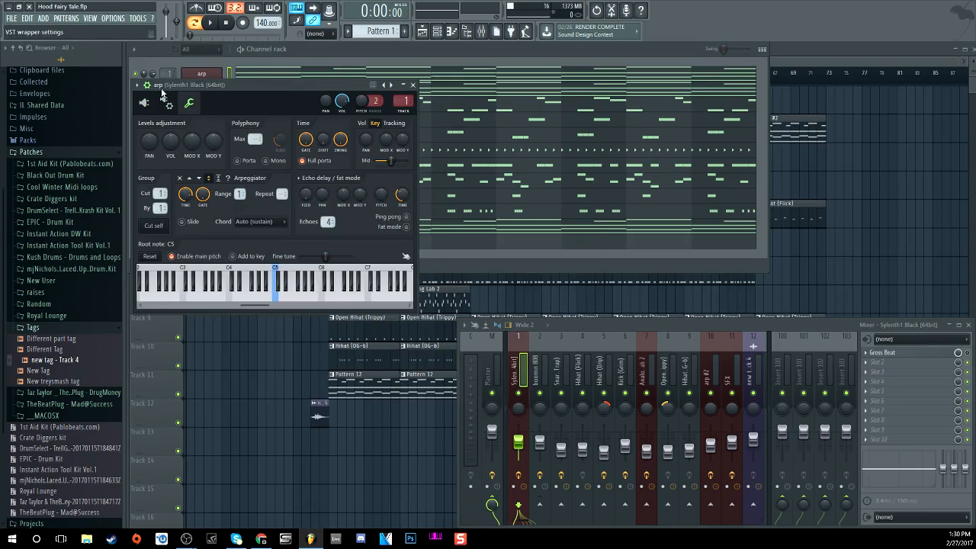
# - Open the arp channel's notes in the piano roll, show the whole eight-bar pattern and play it without Gross Beat
pyautogui.click(147, 84)
pyautogui.click(147, 84)
pyautogui.press('F7')
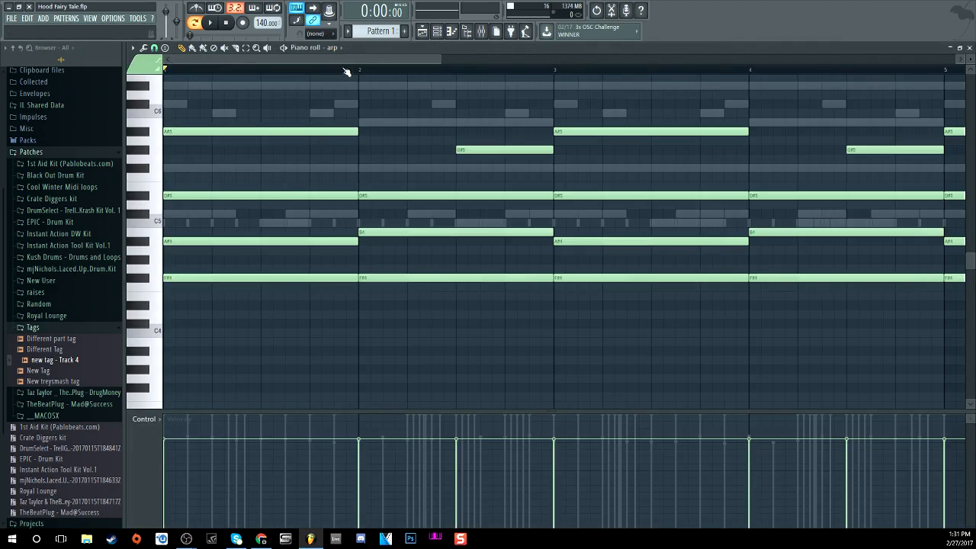
pyautogui.scroll(-3, 347, 72)
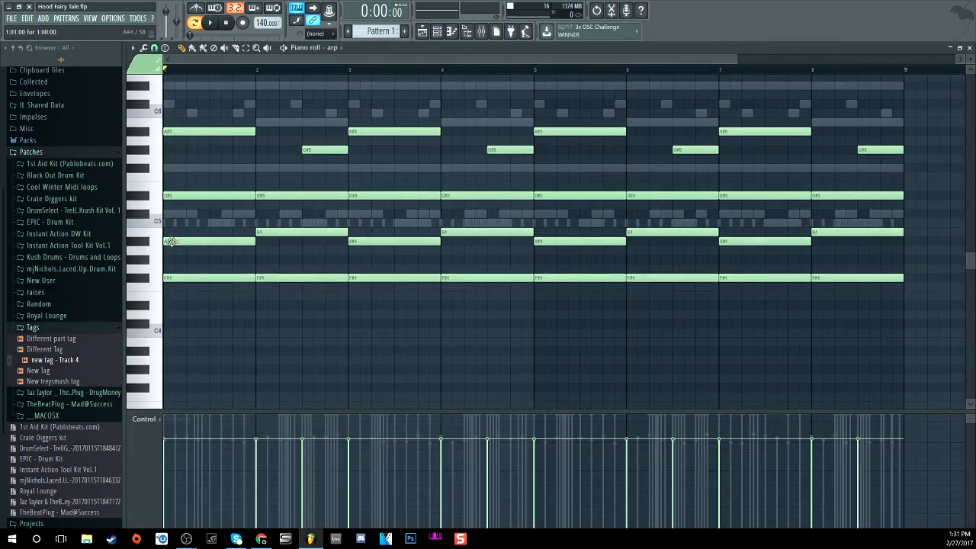
pyautogui.click(211, 24)
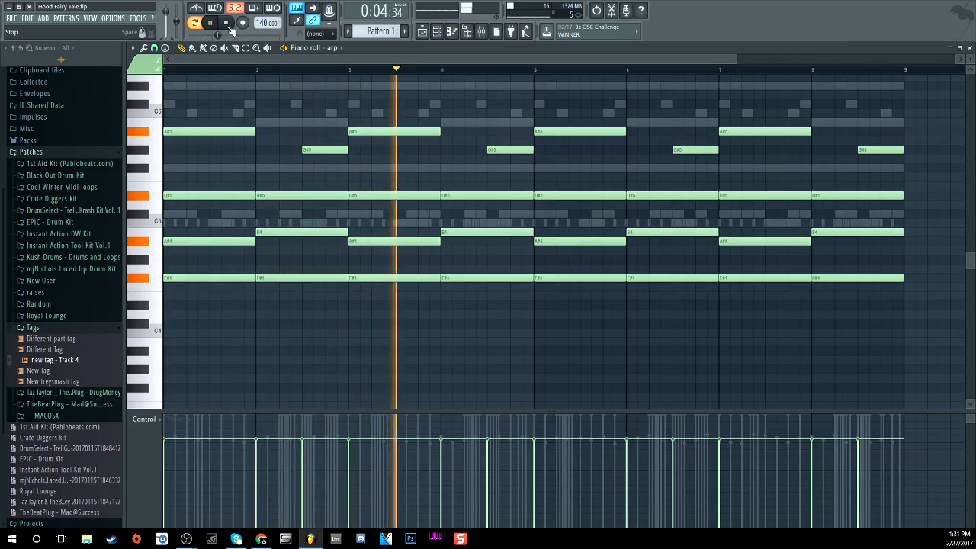
pyautogui.press('space')
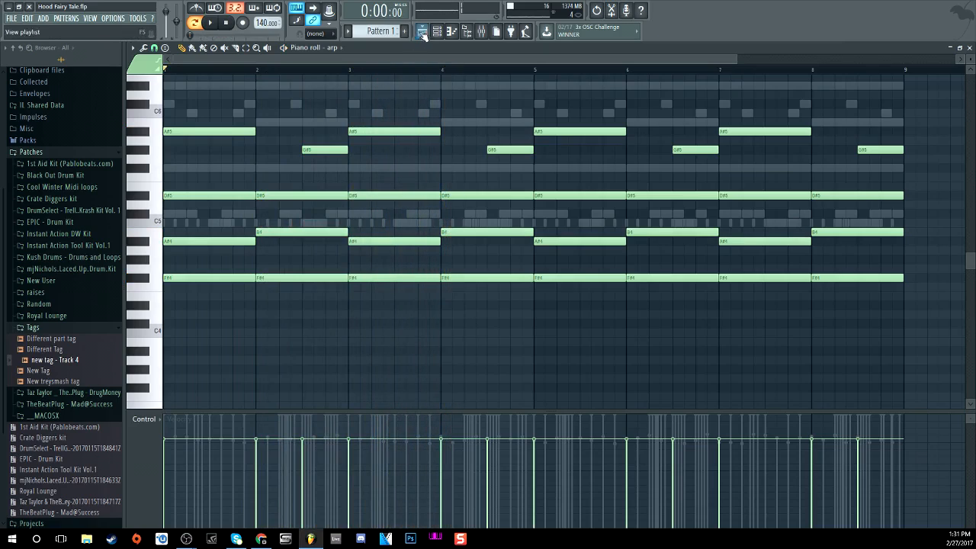
# - Open Gross Beat from the Sylenth1 mixer track, enable the effect and play the arp pattern through it
pyautogui.click(481, 31)
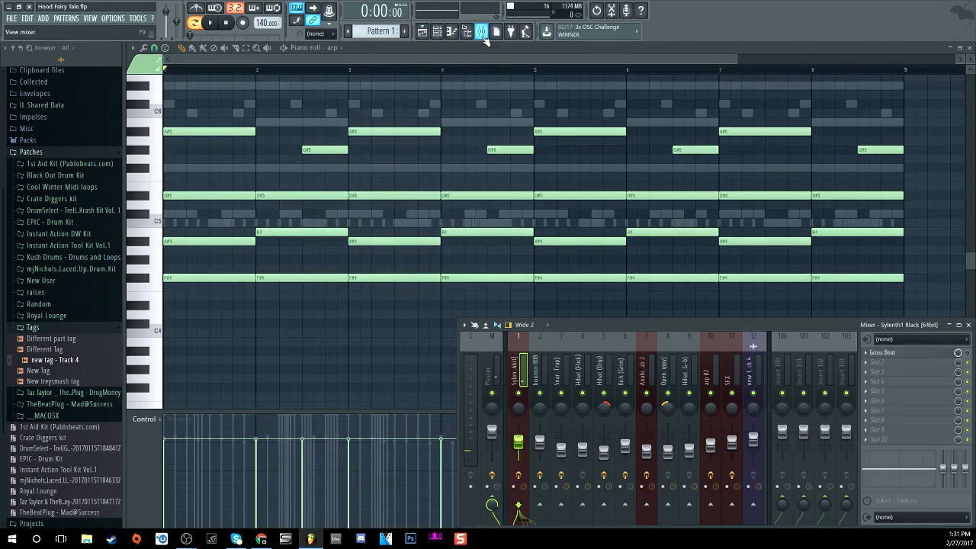
pyautogui.click(939, 354)
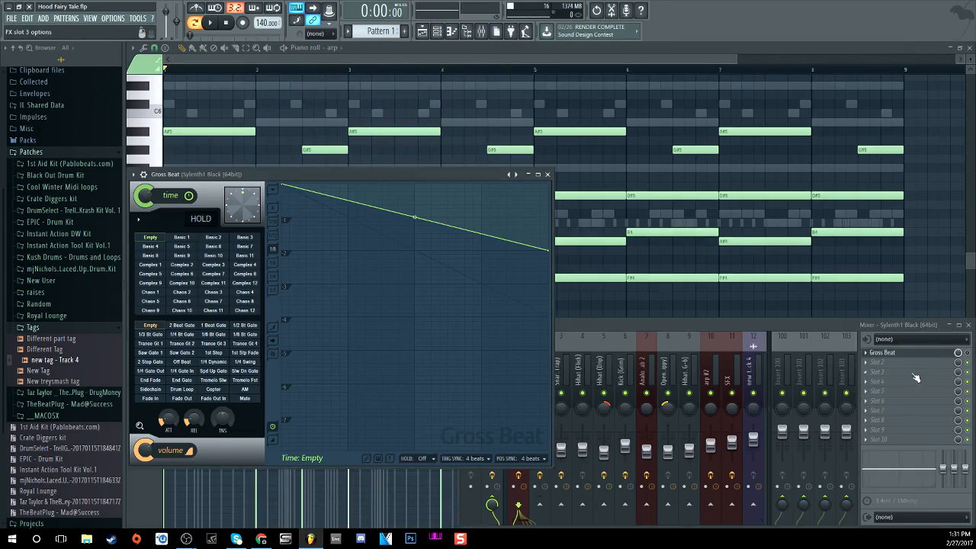
pyautogui.click(967, 355)
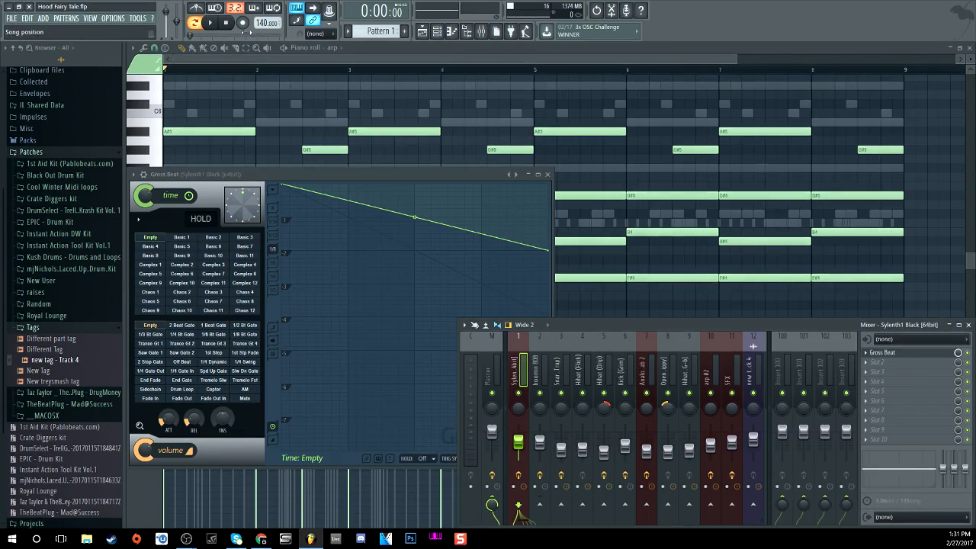
pyautogui.click(211, 22)
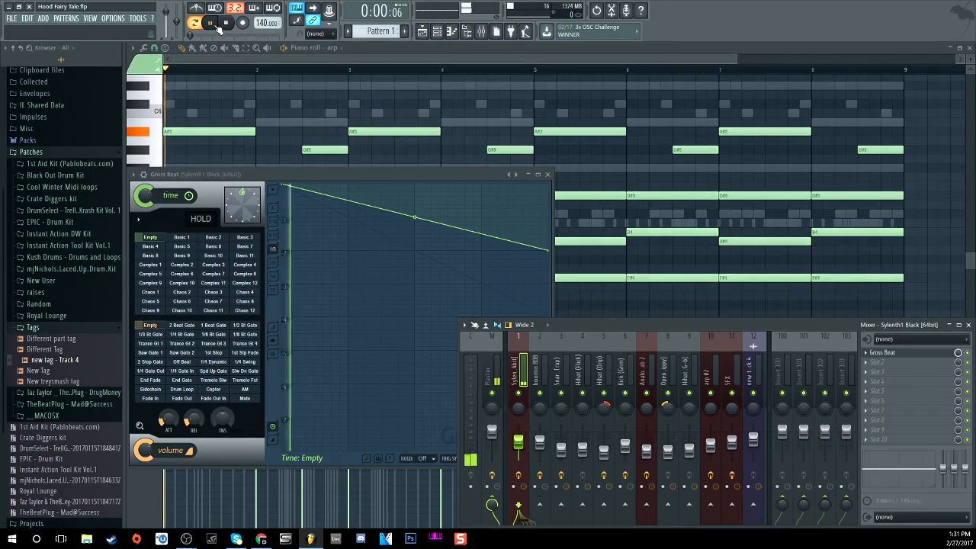
pyautogui.click(384, 179)
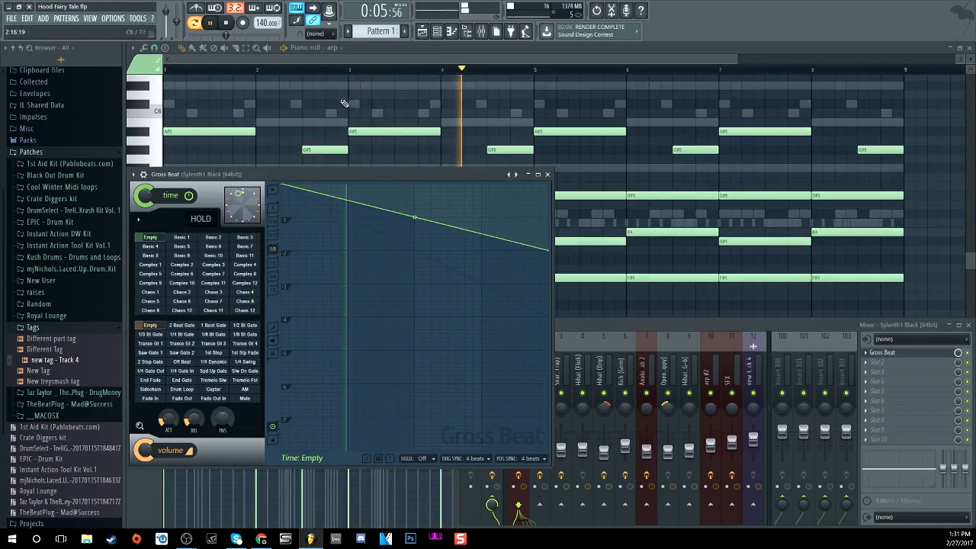
pyautogui.click(227, 27)
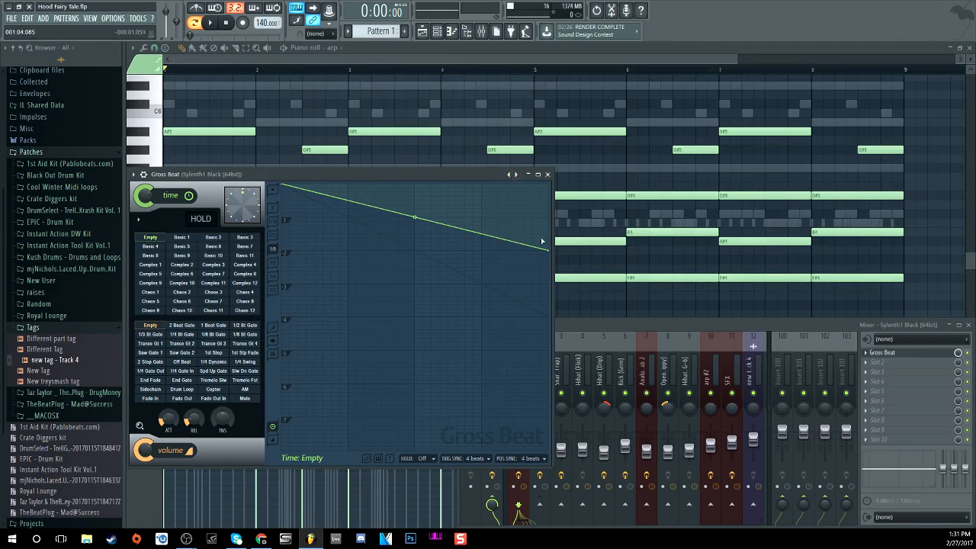
# - Flatten Gross Beat's Empty time envelope and pull its end point down to the 1 line
pyautogui.moveTo(548, 250); pyautogui.dragTo(540, 174)
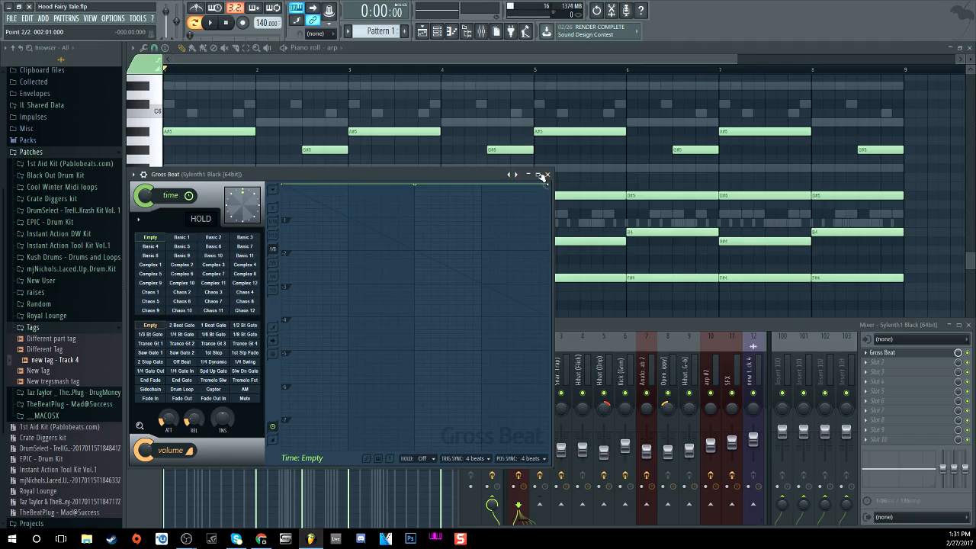
pyautogui.rightClick(545, 181)
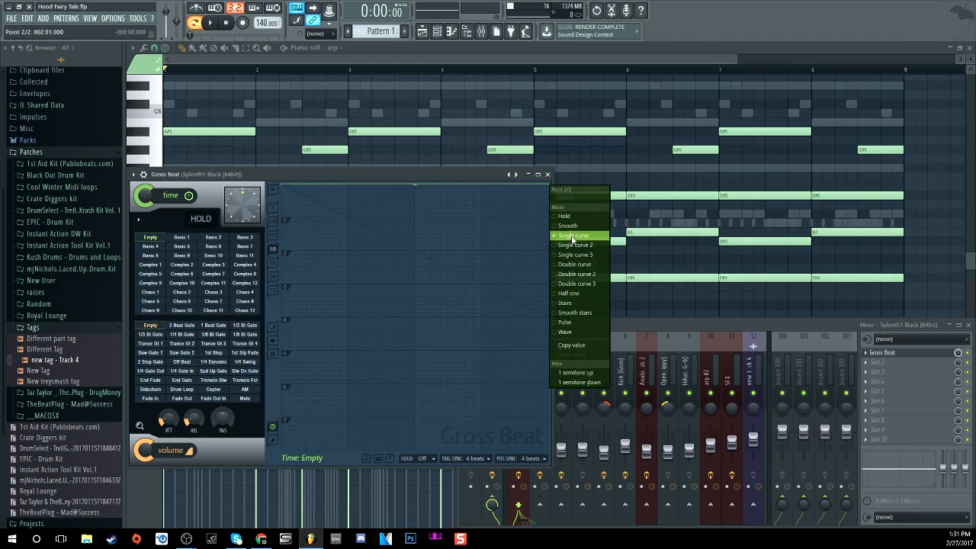
pyautogui.click(498, 178)
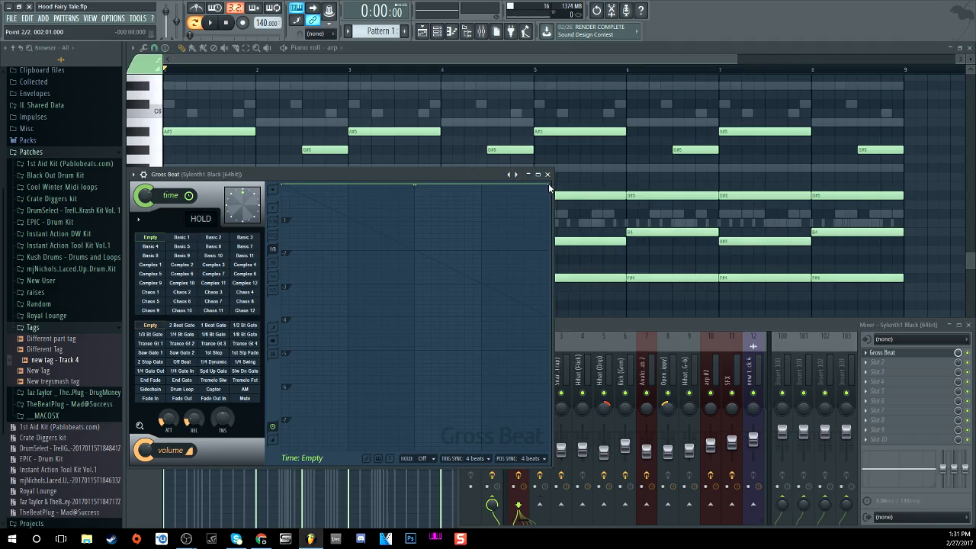
pyautogui.moveTo(550, 184); pyautogui.dragTo(551, 217)
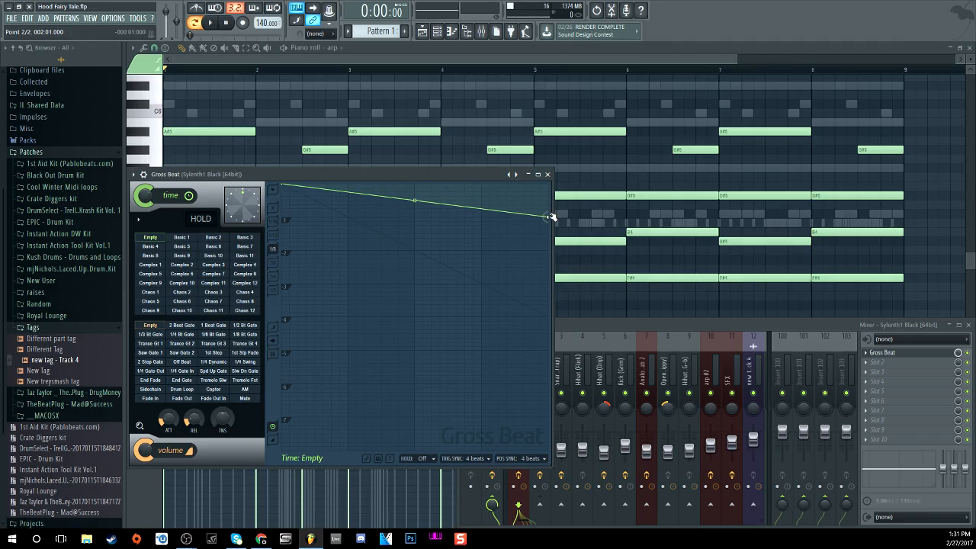
# - Lower the end point of Gross Beat's time envelope to the 2 line while playing the arp pattern, and stop playback
pyautogui.press('space')
pyautogui.moveTo(550, 218); pyautogui.dragTo(547, 250)
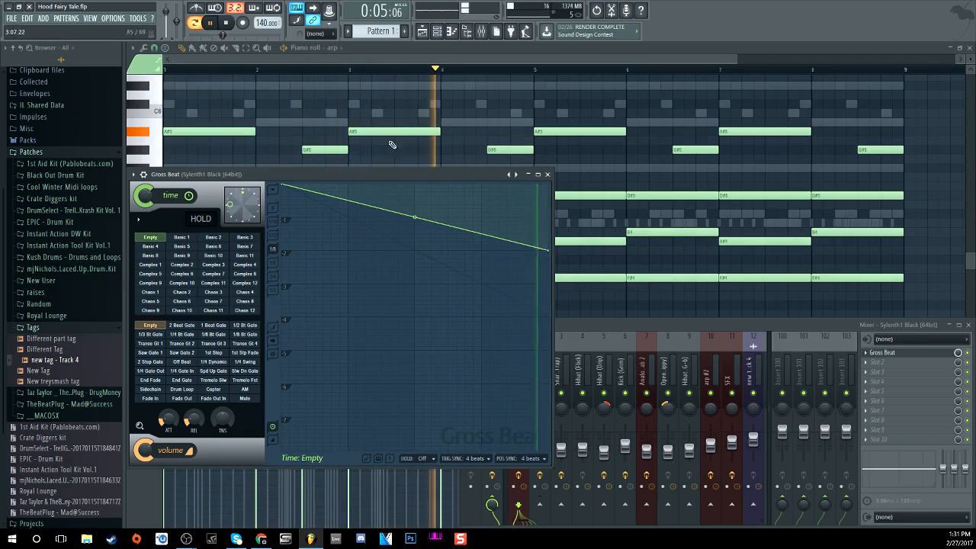
pyautogui.click(227, 23)
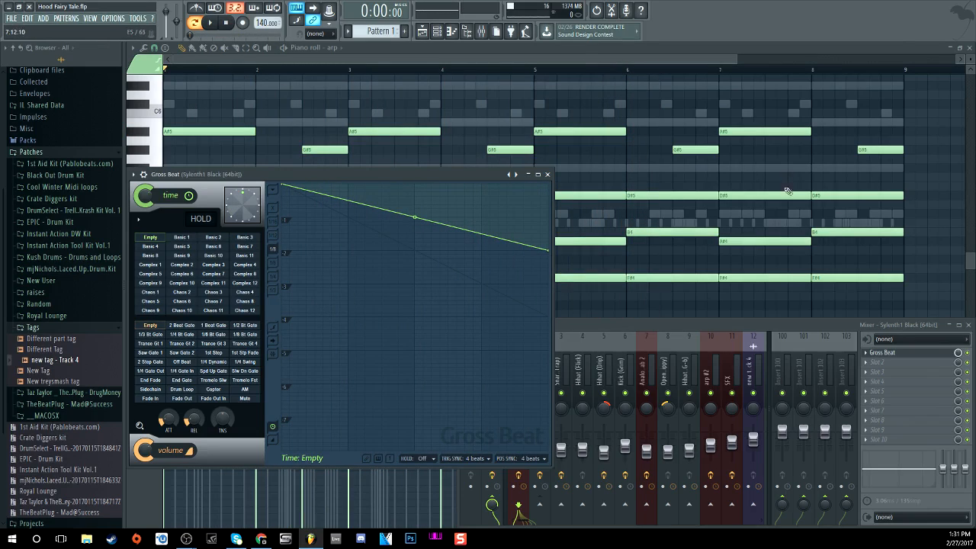
# - Close Gross Beat, check the arp channel's Sylenth1 chorus settings from the channel rack, and close the synth
pyautogui.click(547, 174)
pyautogui.click(446, 32)
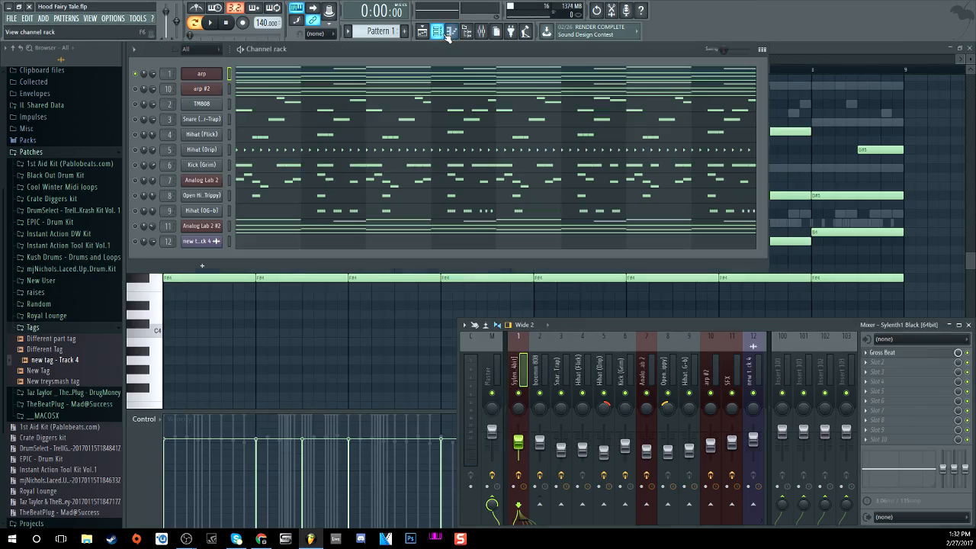
pyautogui.click(202, 74)
pyautogui.click(144, 105)
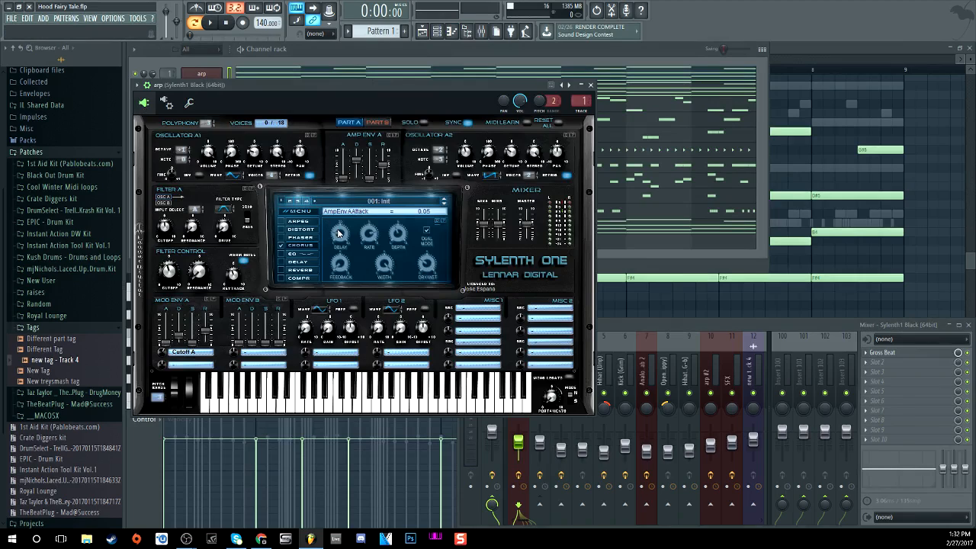
pyautogui.click(590, 84)
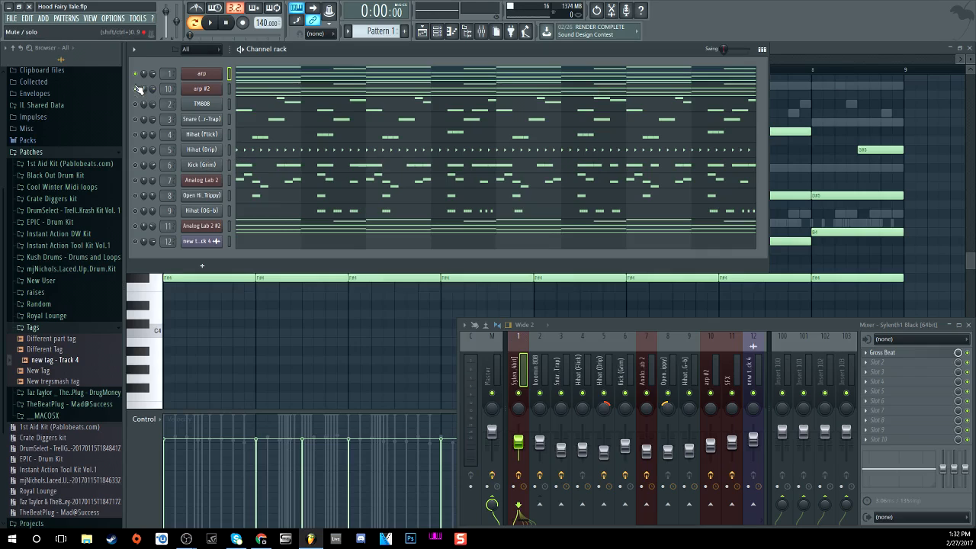
# - Show the chorus settings in arp #2's Sylenth1 and play that channel's pattern on its own, stopping playback after listening
pyautogui.click(200, 89)
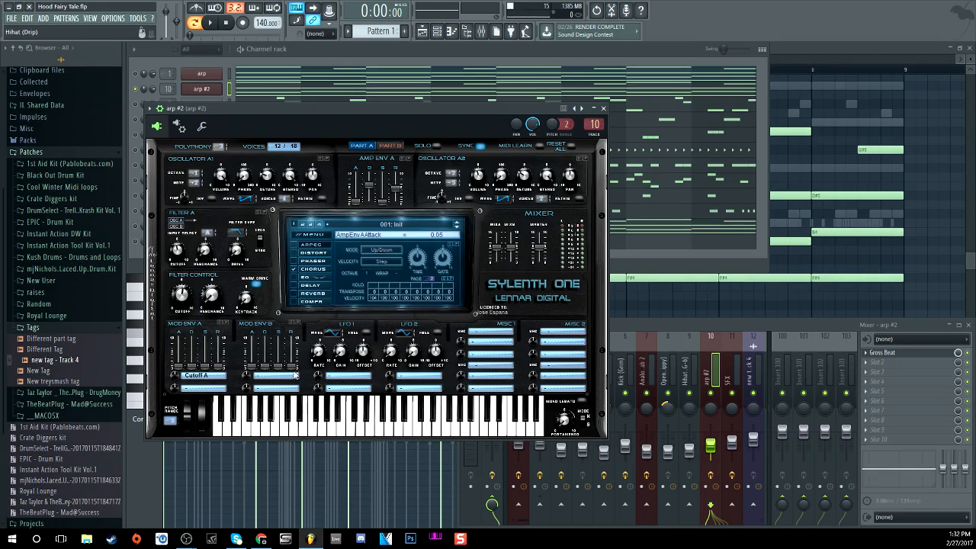
pyautogui.click(312, 270)
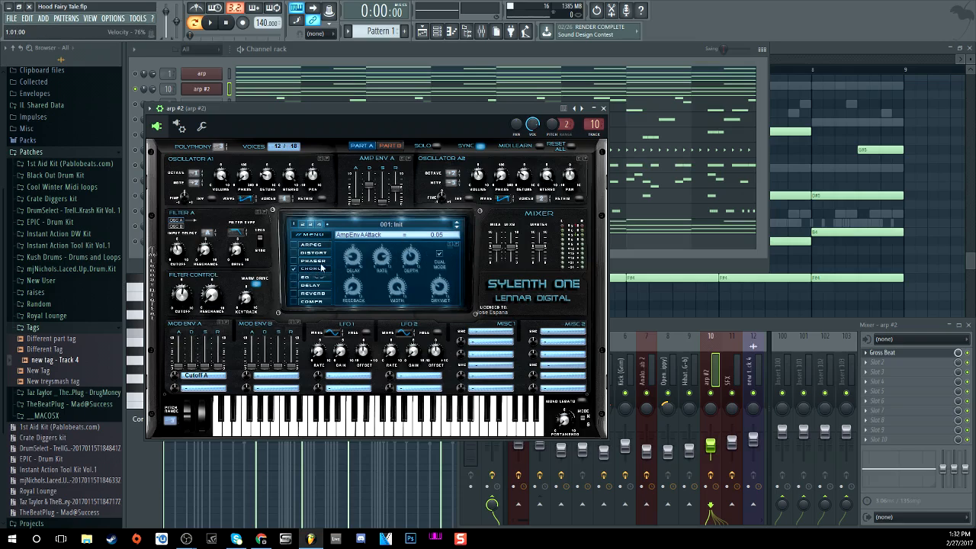
pyautogui.click(718, 352)
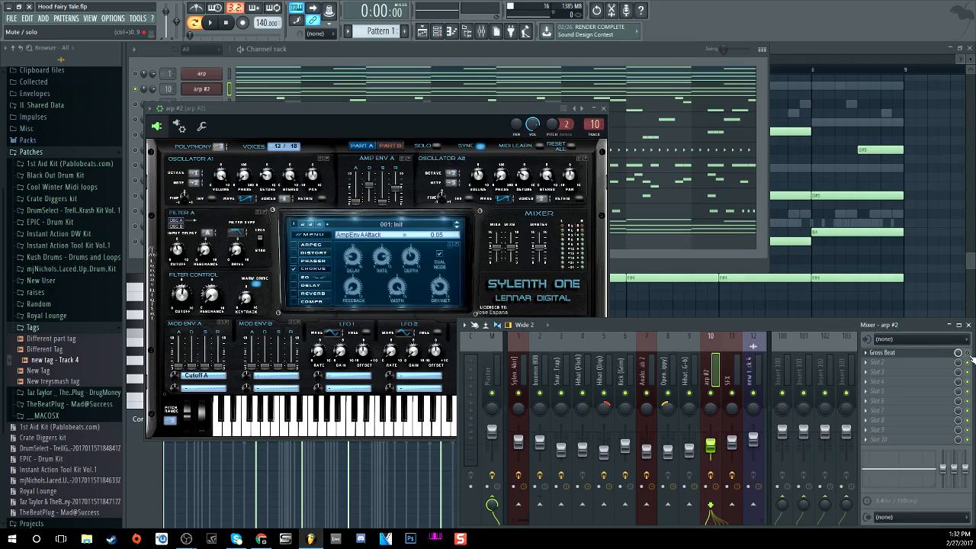
pyautogui.click(213, 23)
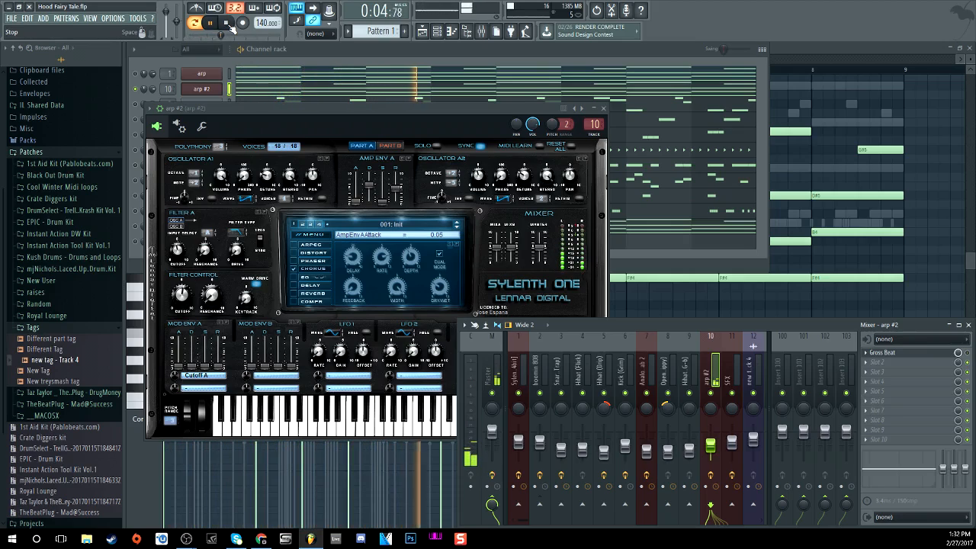
pyautogui.click(228, 24)
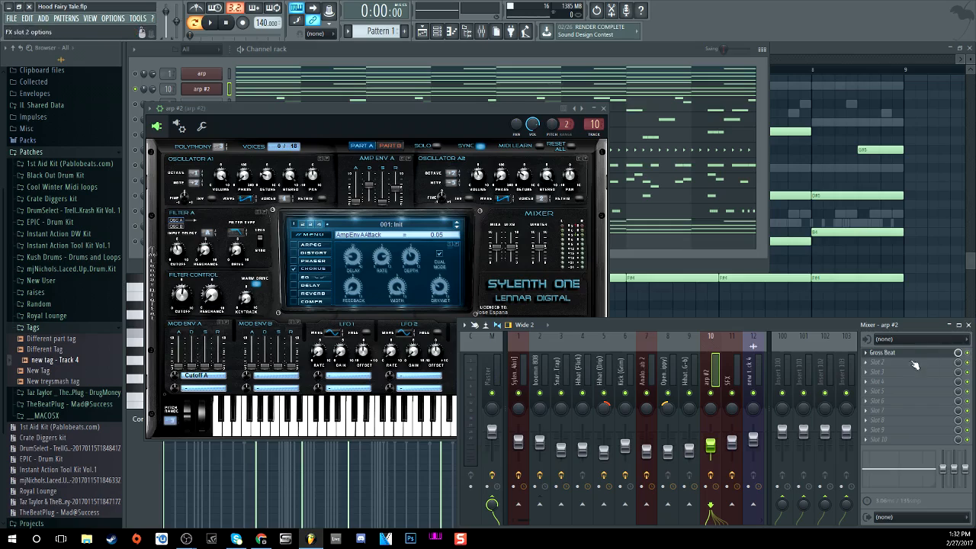
# - Play arp #2 again, open Gross Beat from its mixer track to show the time envelope, and stop playback
pyautogui.click(214, 23)
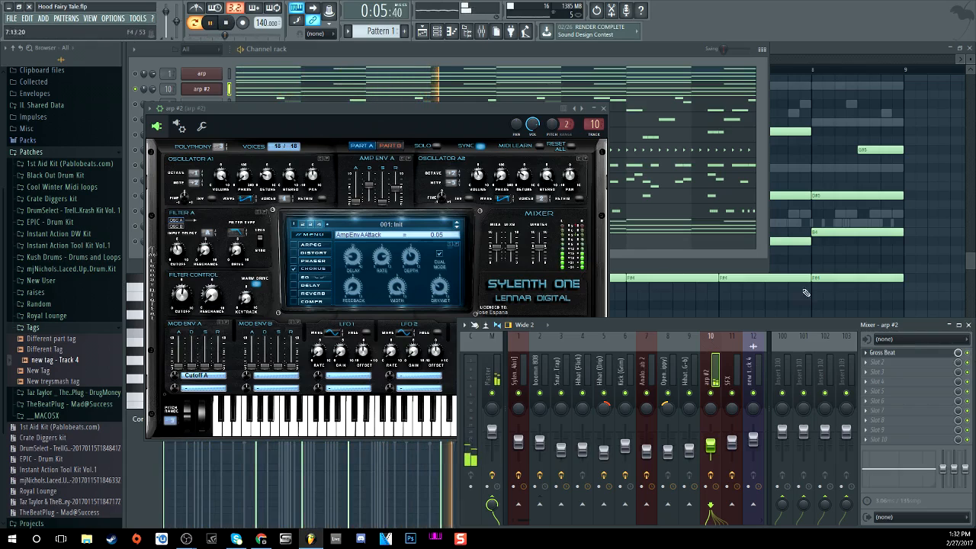
pyautogui.click(873, 352)
pyautogui.press('space')
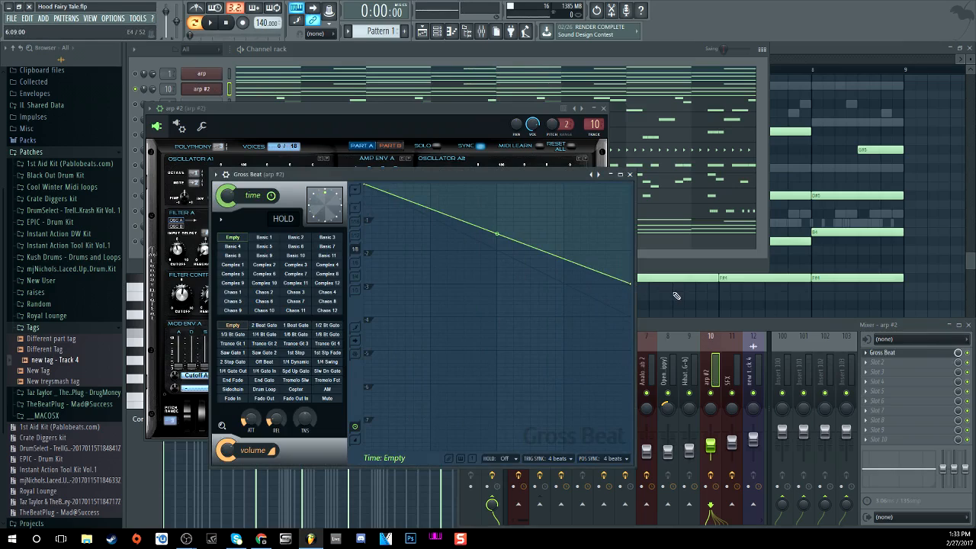
# - Unmute the arp channel alongside arp #2, play both layers together and stop playback
pyautogui.click(138, 79)
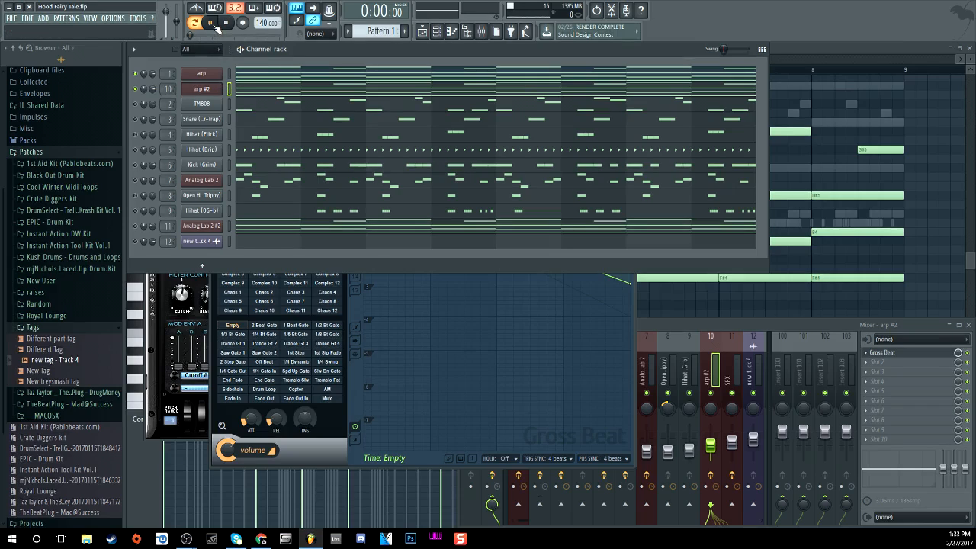
pyautogui.click(215, 25)
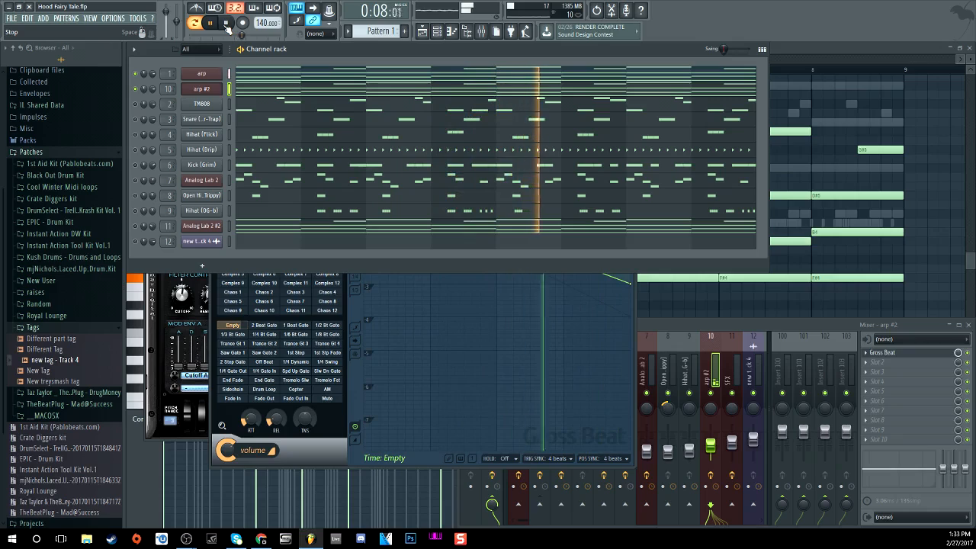
pyautogui.click(226, 25)
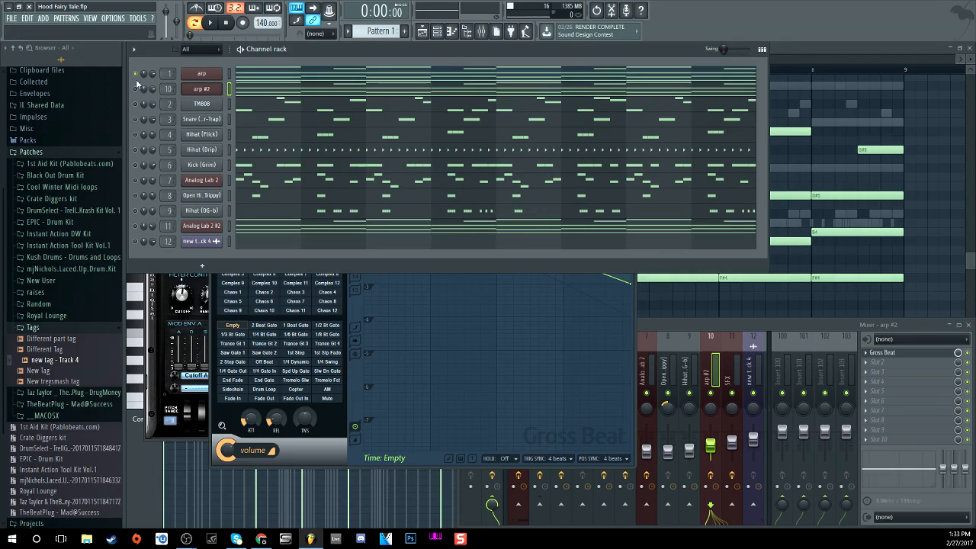
# - Solo the Analog Lab 2 #2 channel and show its Amb Works preset together with its SFX mixer track
pyautogui.click(201, 88)
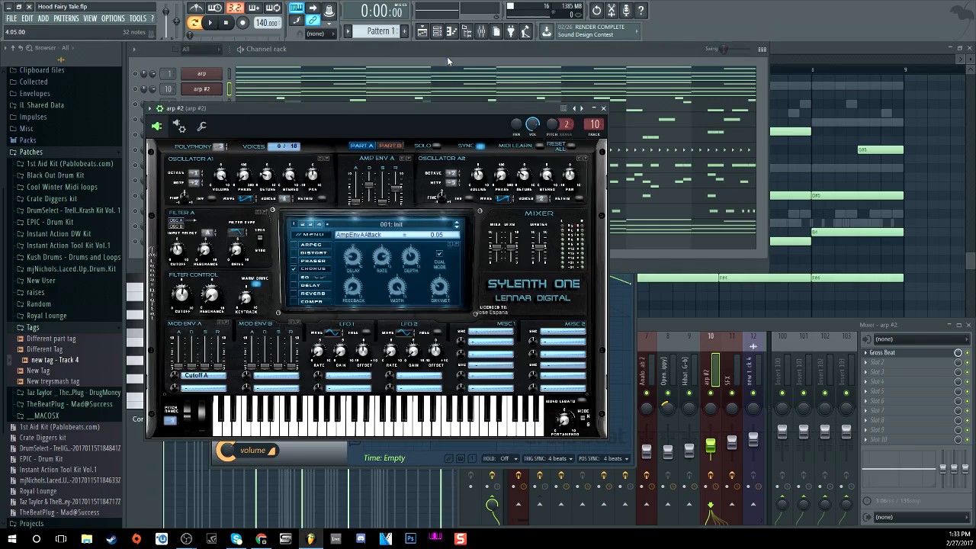
pyautogui.click(447, 53)
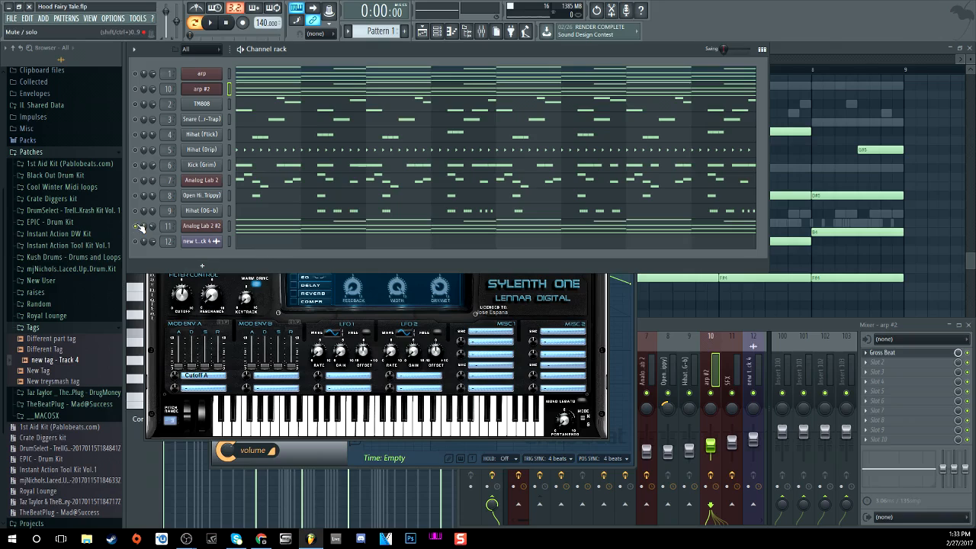
pyautogui.click(201, 226)
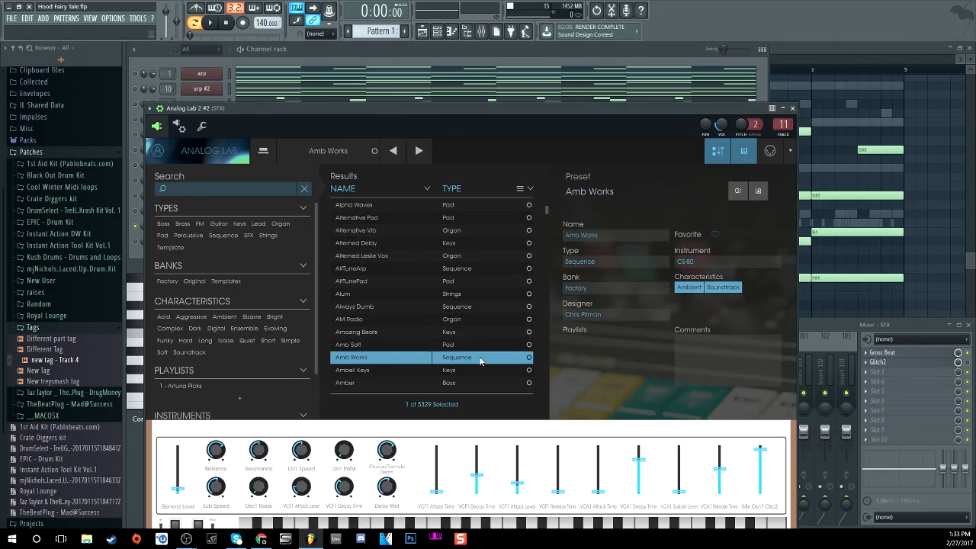
pyautogui.click(867, 329)
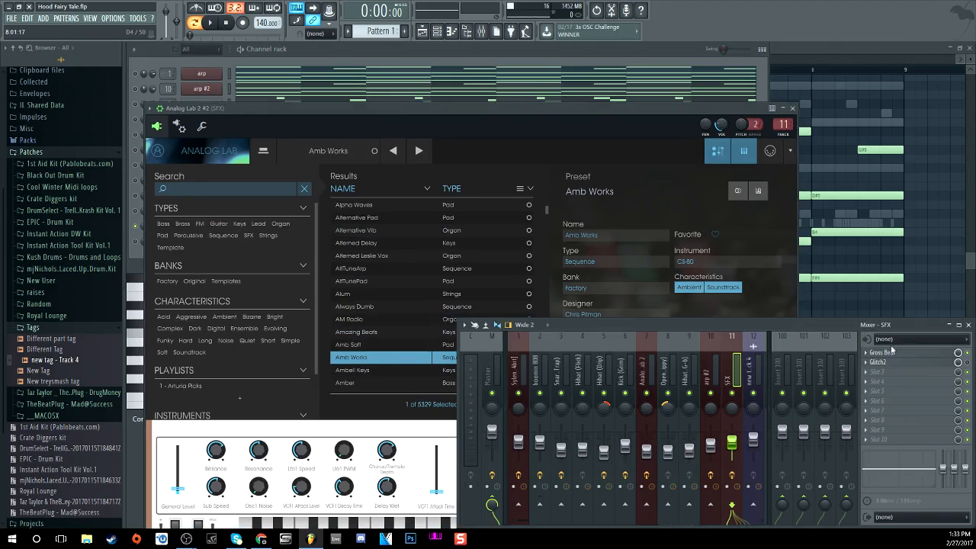
# - Play the soloed Analog Lab 2 #2 pattern twice, stopping playback after each pass
pyautogui.click(210, 23)
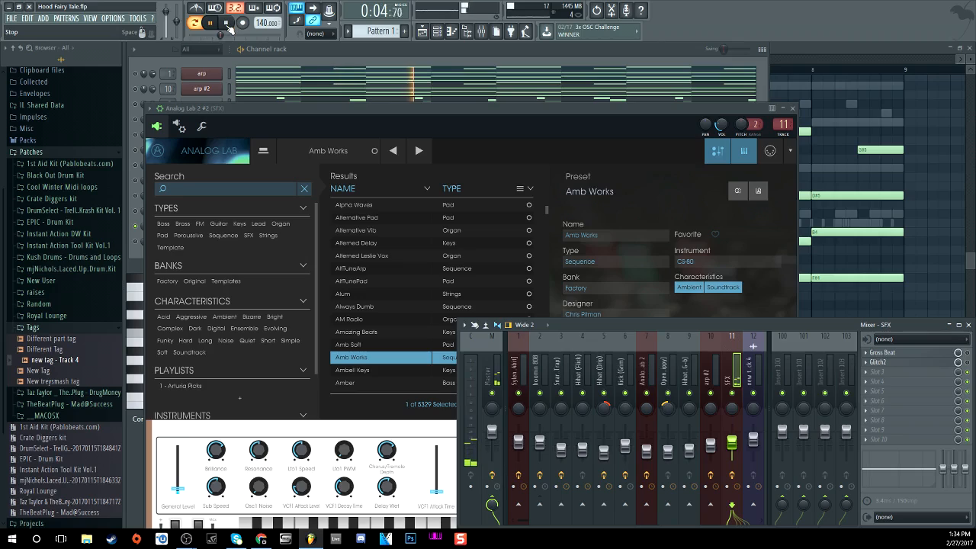
pyautogui.click(227, 24)
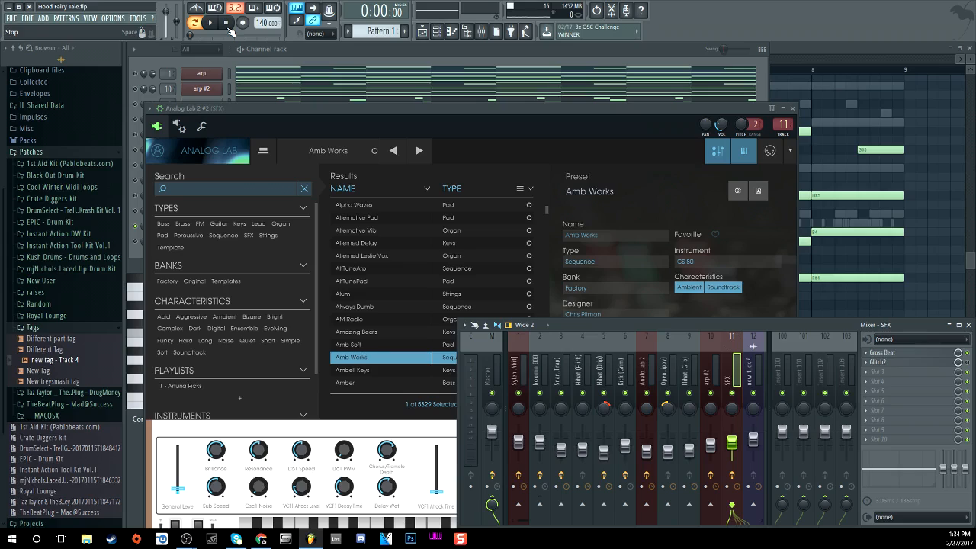
pyautogui.click(215, 28)
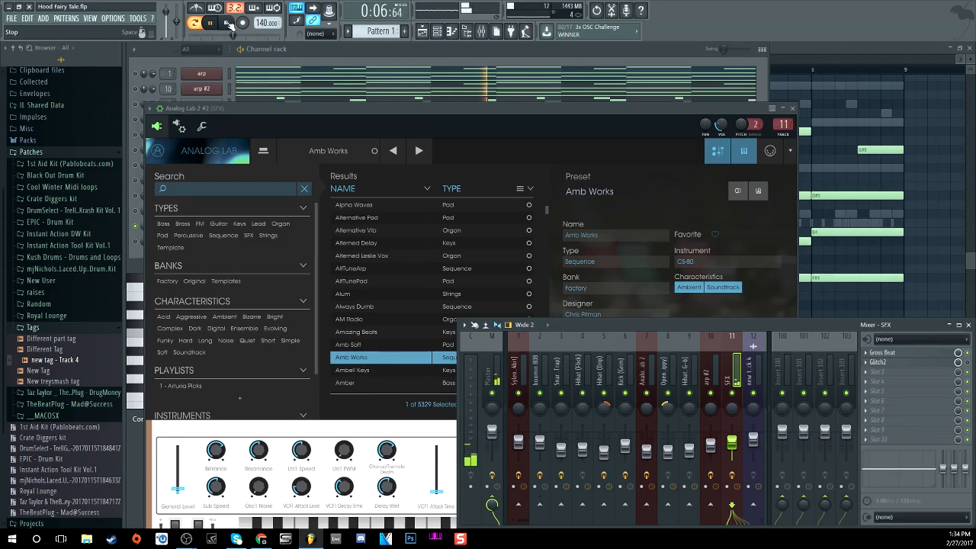
pyautogui.click(229, 25)
# - Unmute arp and arp #2 in the channel rack, play them together with Analog Lab 2 #2 and stop
pyautogui.click(287, 56)
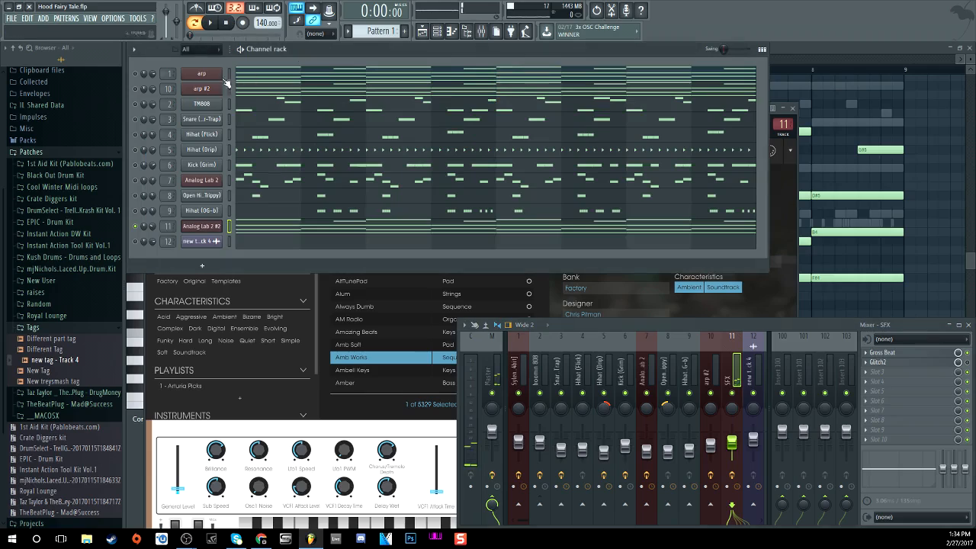
pyautogui.click(213, 25)
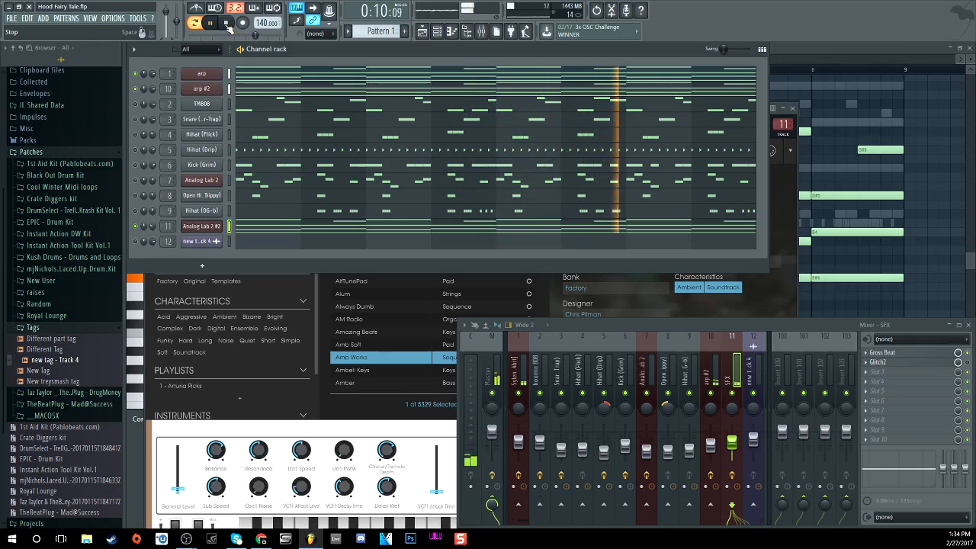
pyautogui.click(227, 24)
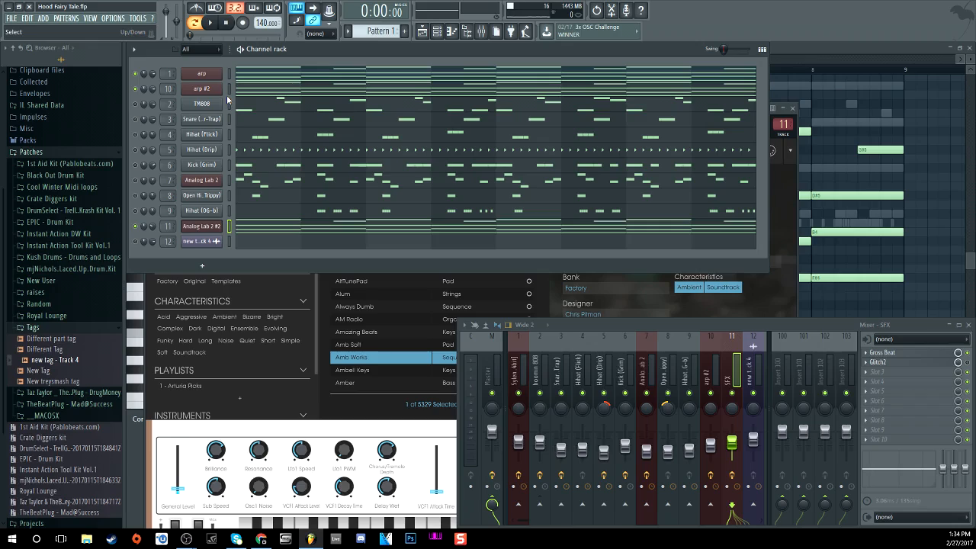
# - Solo the Hihat (Flick) channel, view its sample settings and close them
pyautogui.rightClick(137, 139)
pyautogui.click(158, 137)
pyautogui.click(202, 134)
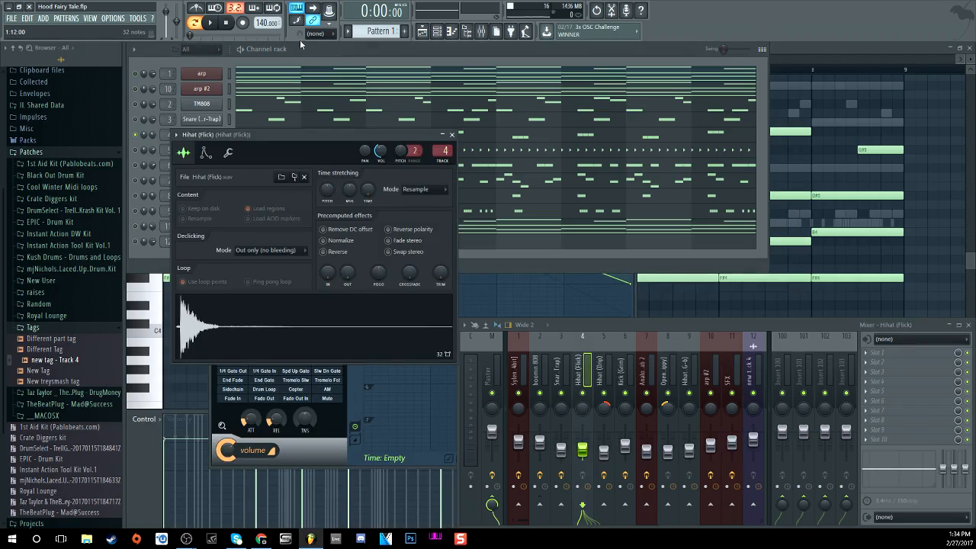
pyautogui.press('Escape')
# - Play the Hihat (Flick) pattern, open its notes in the piano roll and stop playback
pyautogui.click(212, 25)
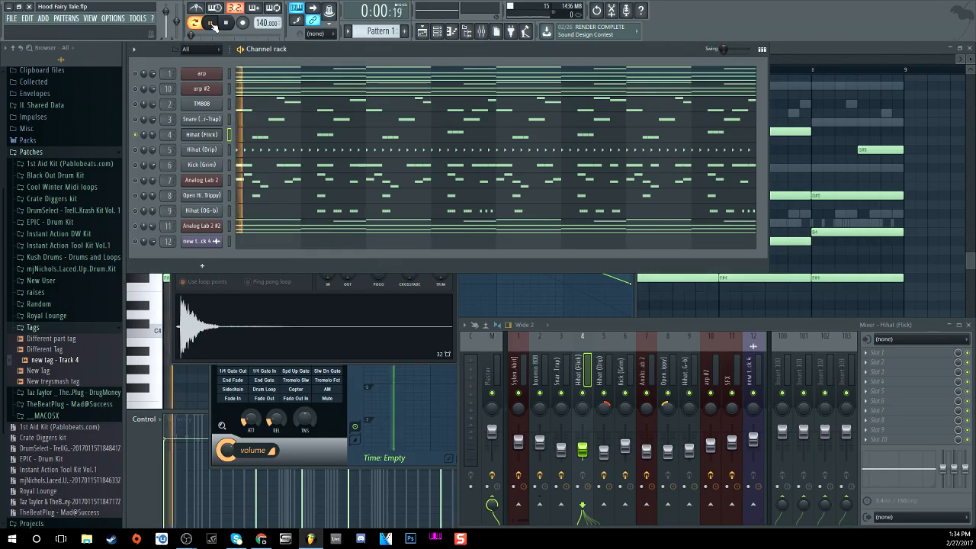
pyautogui.click(257, 135)
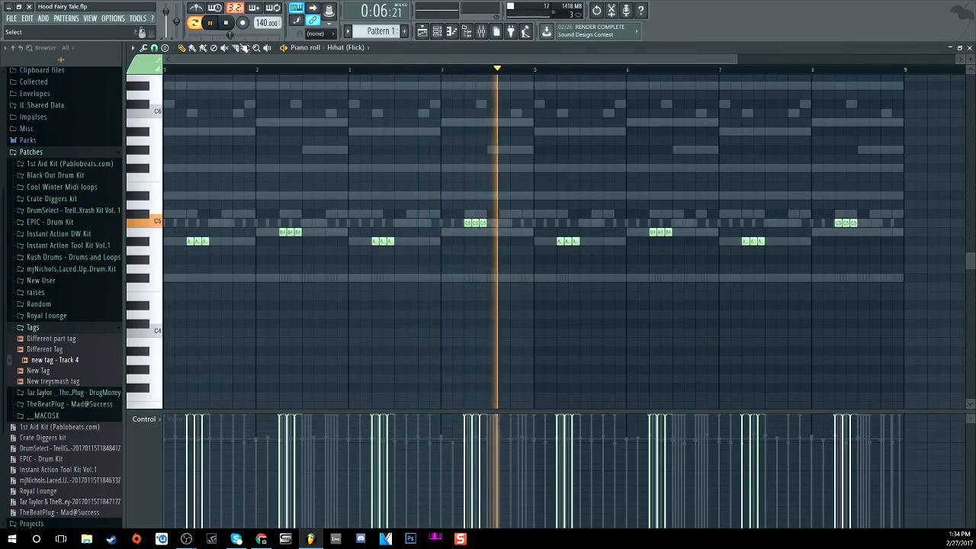
pyautogui.press('space')
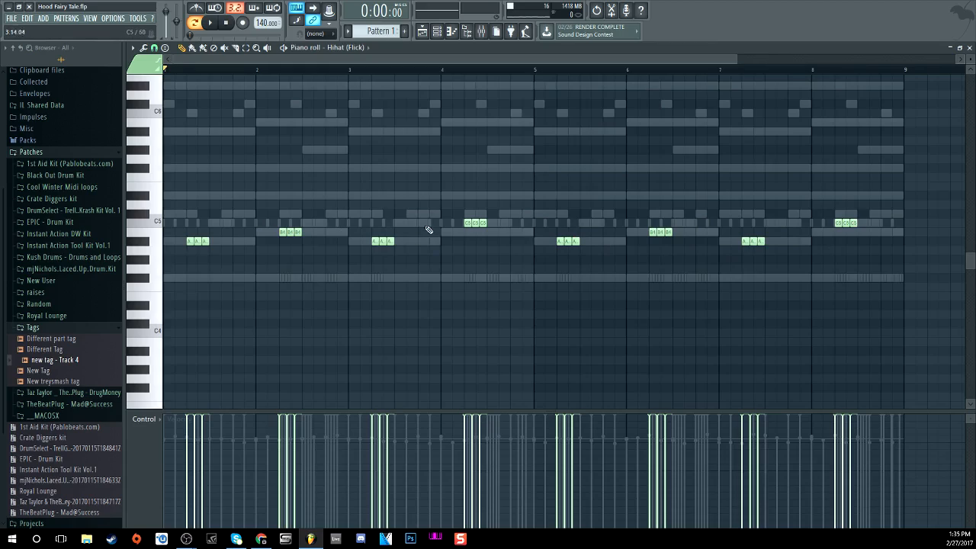
# - Show Channel pitch and then Note pan for Hihat (Flick) below the notes, and enlarge the control lane
pyautogui.click(152, 425)
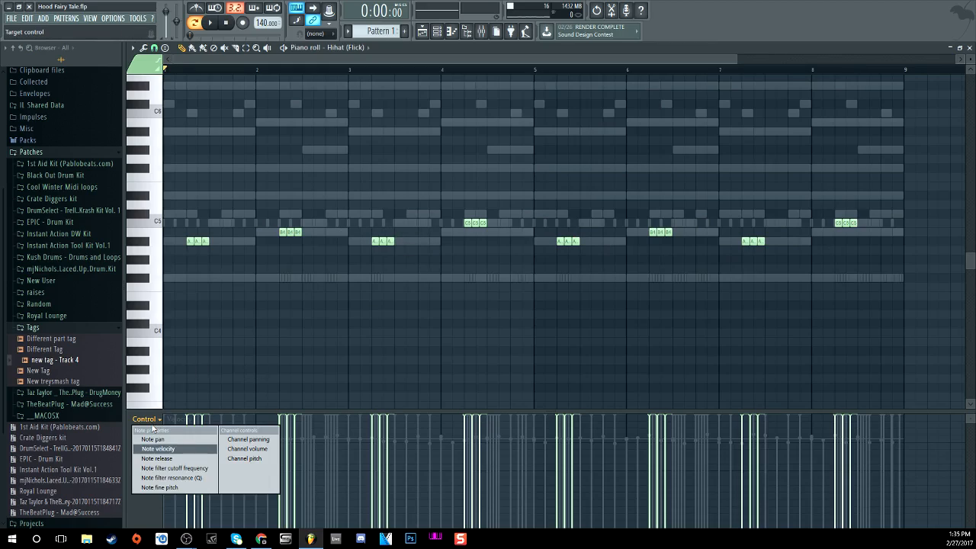
pyautogui.click(258, 459)
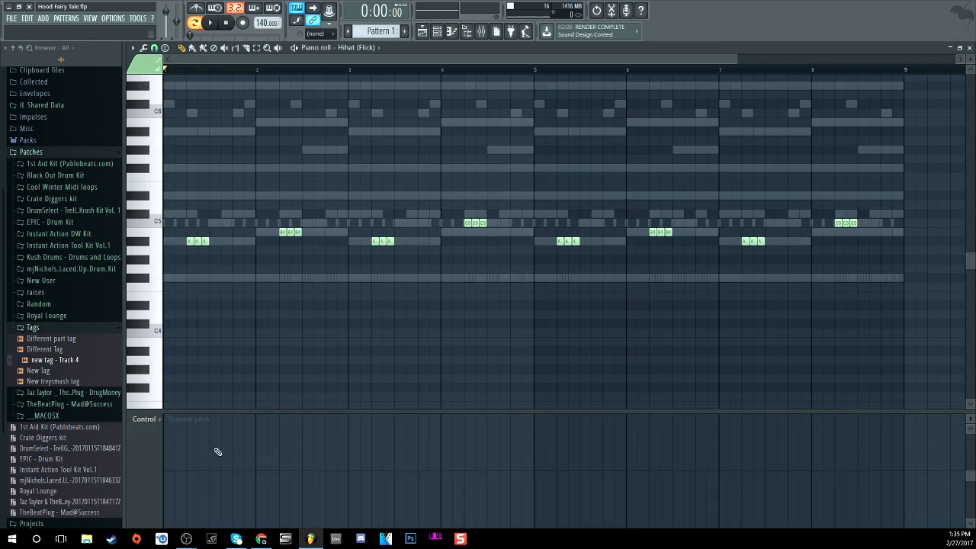
pyautogui.click(155, 423)
pyautogui.click(151, 440)
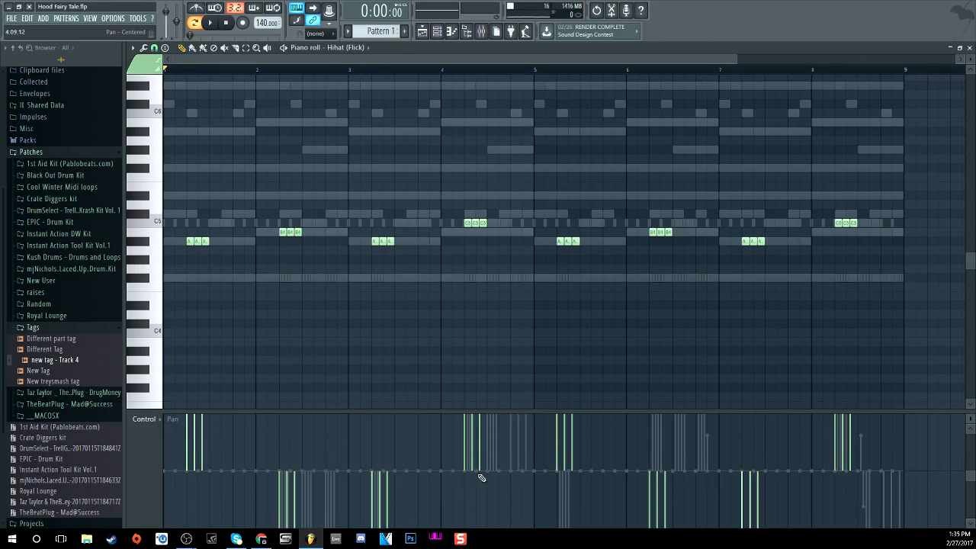
pyautogui.moveTo(373, 409)
pyautogui.mouseDown()
pyautogui.moveTo(368, 356)
pyautogui.moveTo(368, 391)
pyautogui.mouseUp()
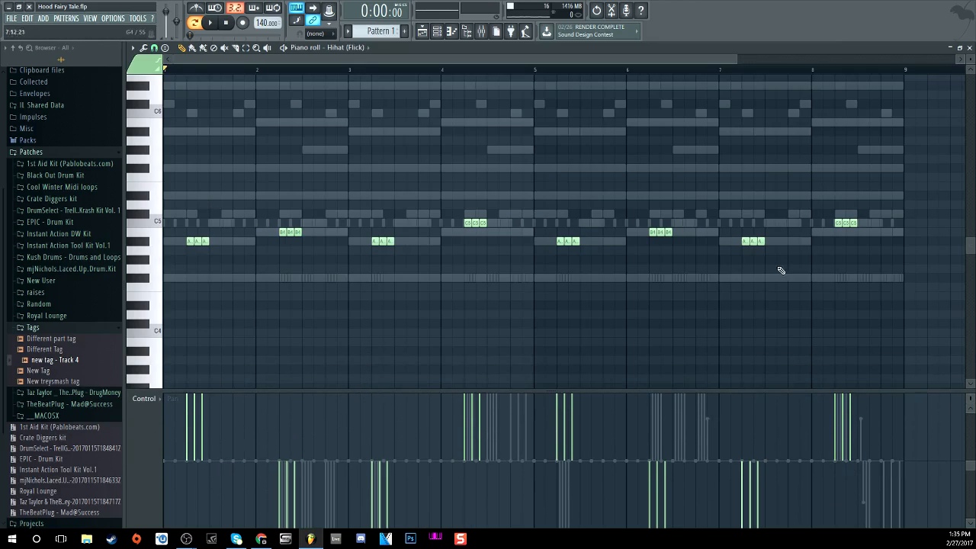
# - Bring up the channel rack and mixer, preview the Hihat (Flick) sample and return to the channel rack
pyautogui.click(438, 33)
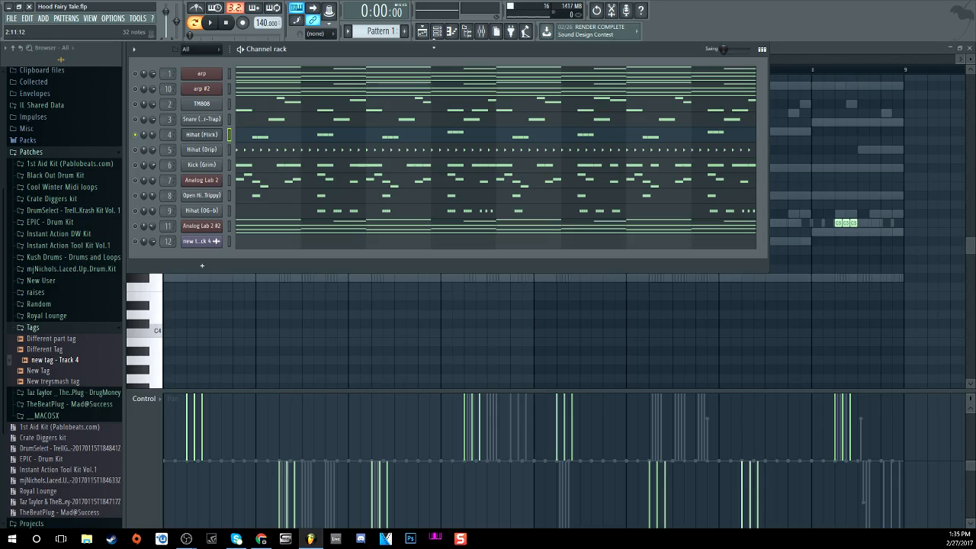
pyautogui.click(481, 30)
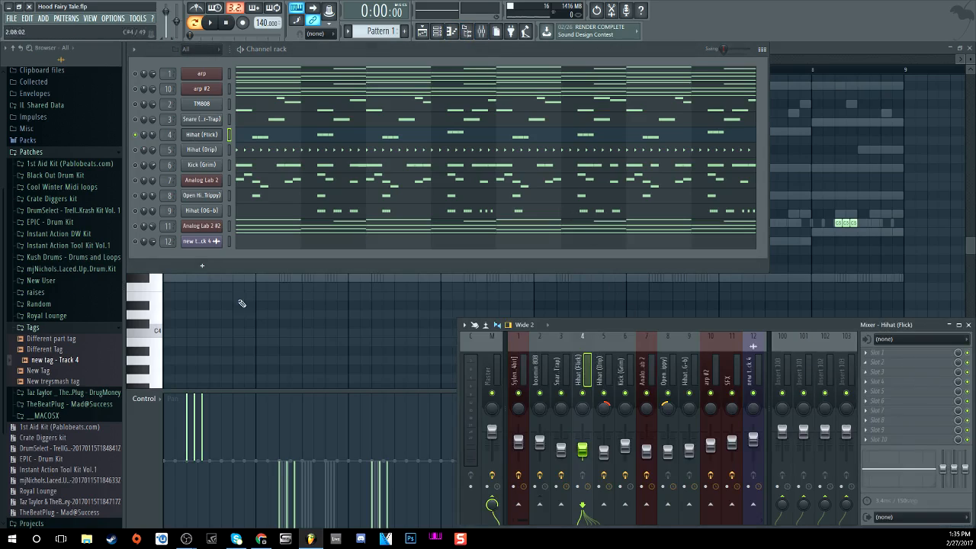
pyautogui.click(202, 137)
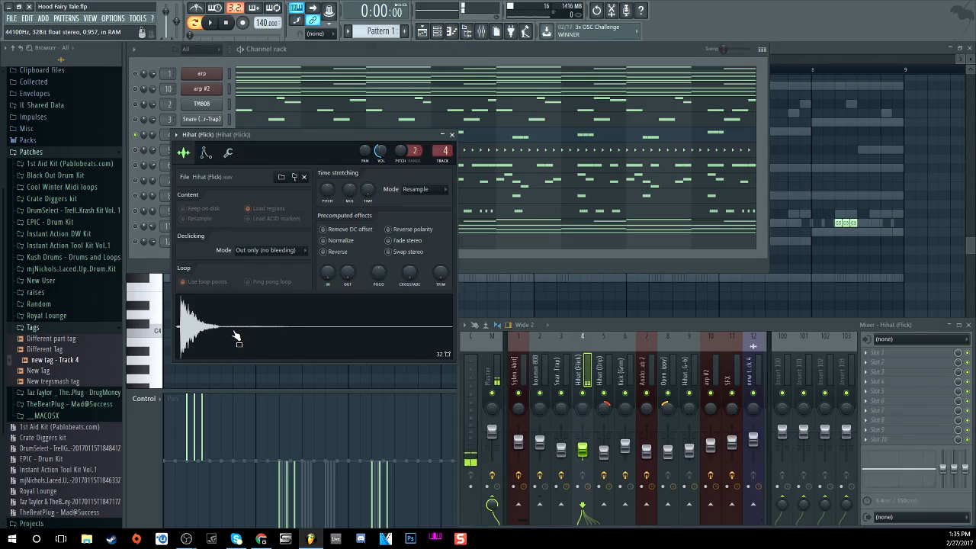
pyautogui.click(327, 52)
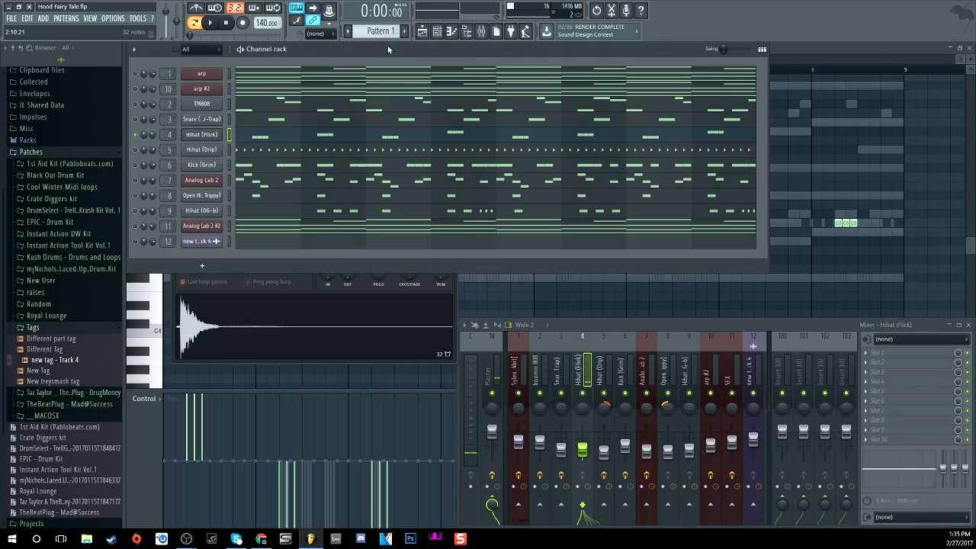
# - Solo the Hihat (Drip) channel, play its pattern, select its mixer track and stop playback
pyautogui.click(136, 149)
pyautogui.click(212, 24)
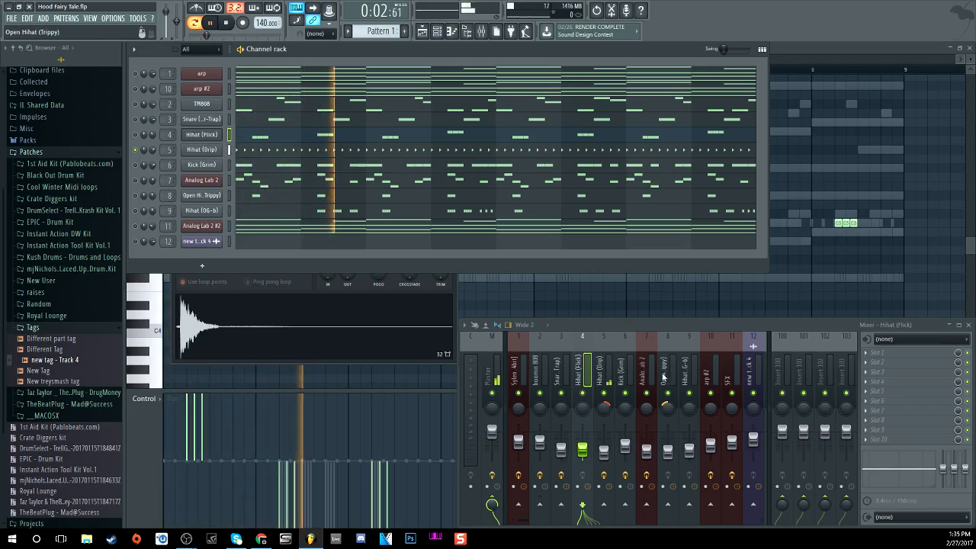
pyautogui.click(606, 371)
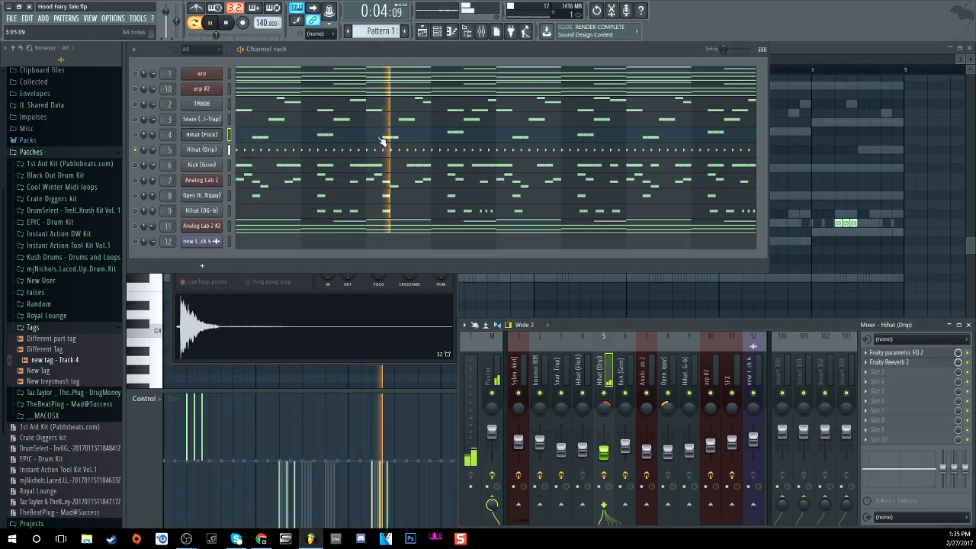
pyautogui.click(227, 24)
# - Show Fruity parametric EQ 2 and Fruity Reeverb 2 of Hihat (Drip) side by side, play the pattern through them and return to the channel rack
pyautogui.click(914, 353)
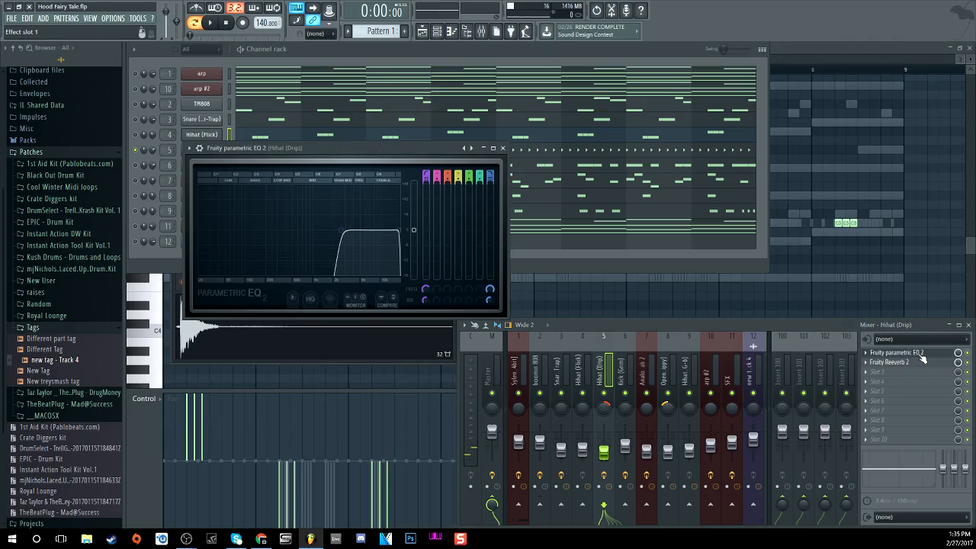
pyautogui.click(891, 362)
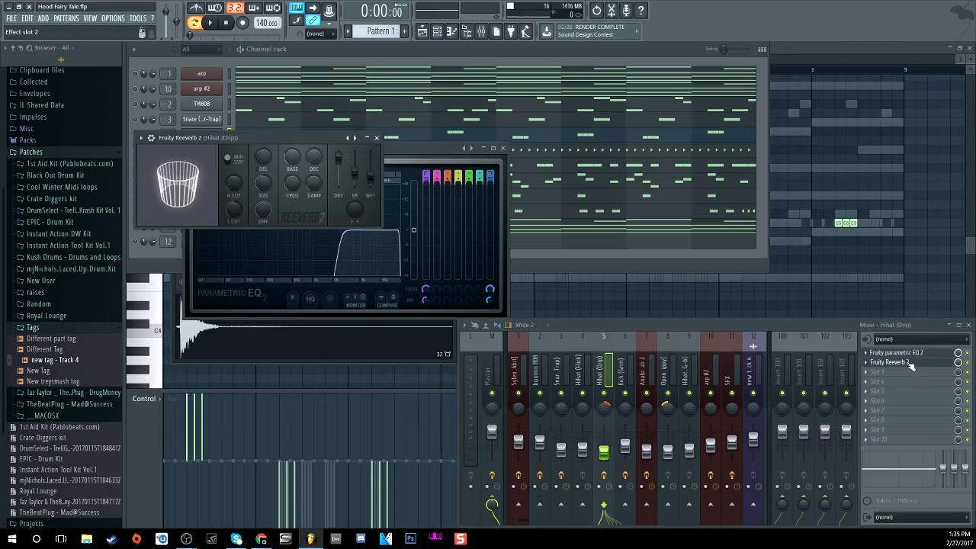
pyautogui.moveTo(436, 153); pyautogui.dragTo(639, 137)
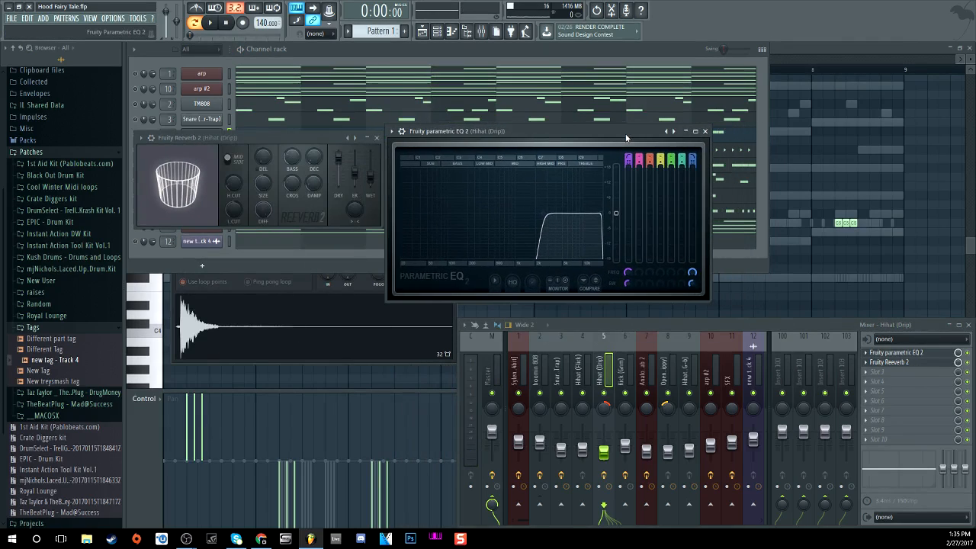
pyautogui.click(214, 23)
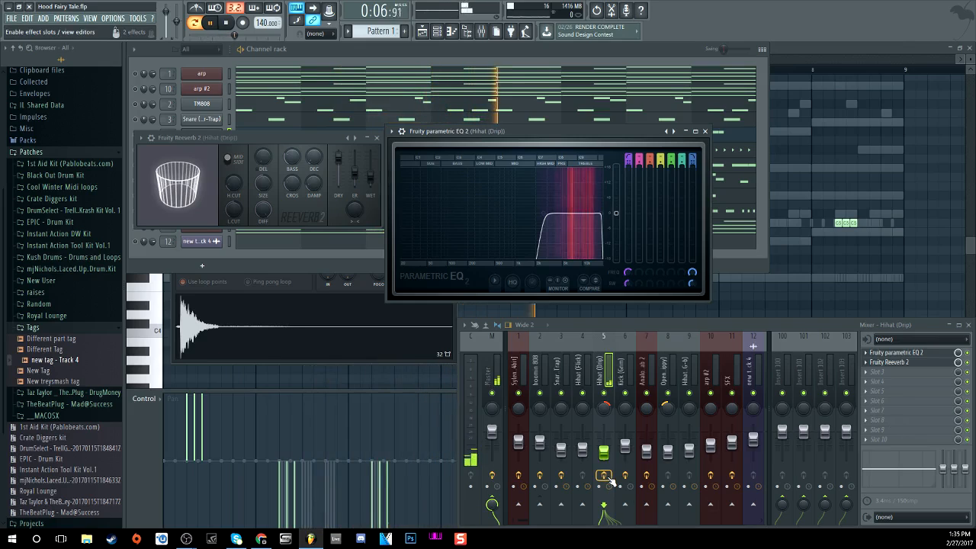
pyautogui.press('space')
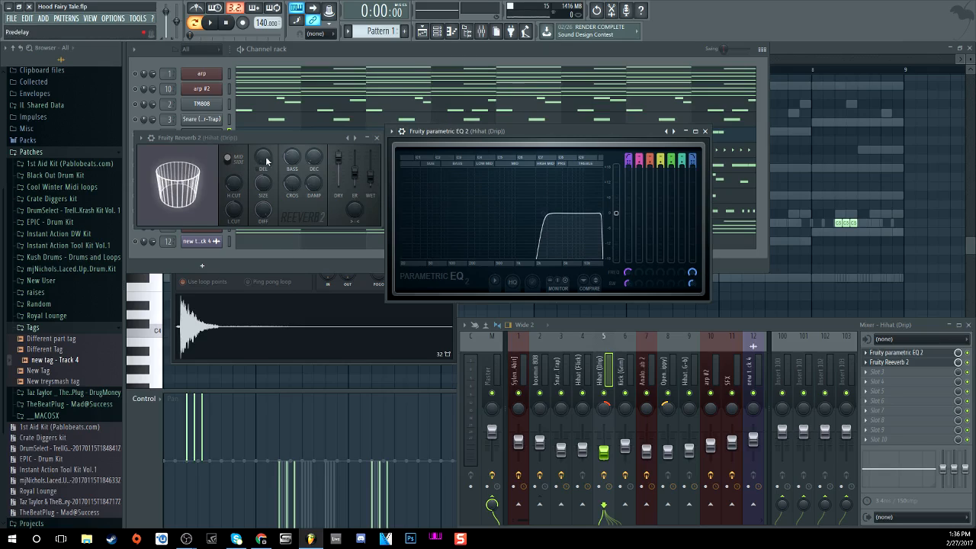
pyautogui.click(366, 56)
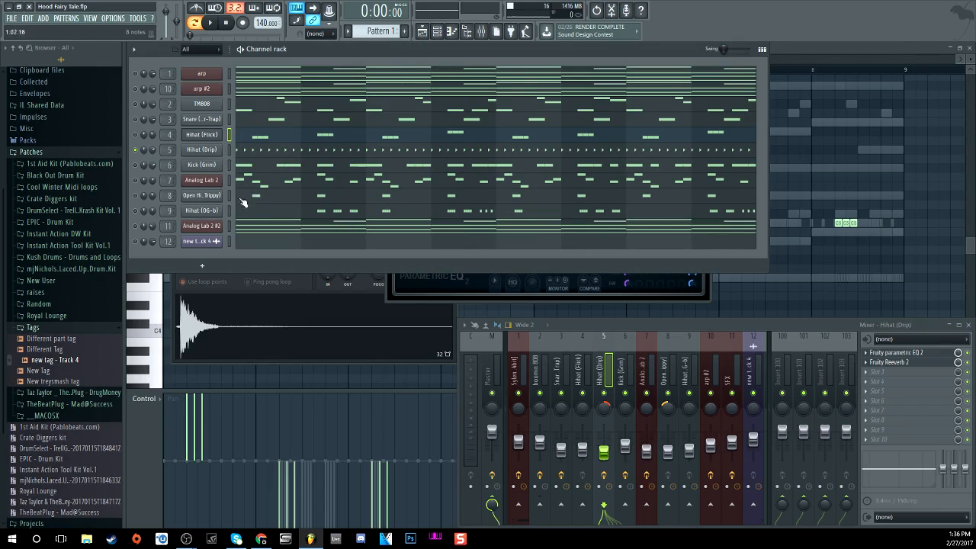
# - Open the Hihat (OG-b) notes in the piano roll, play the pattern soloed, return to the channel rack and stop playback
pyautogui.rightClick(136, 211)
pyautogui.click(324, 214)
pyautogui.click(212, 25)
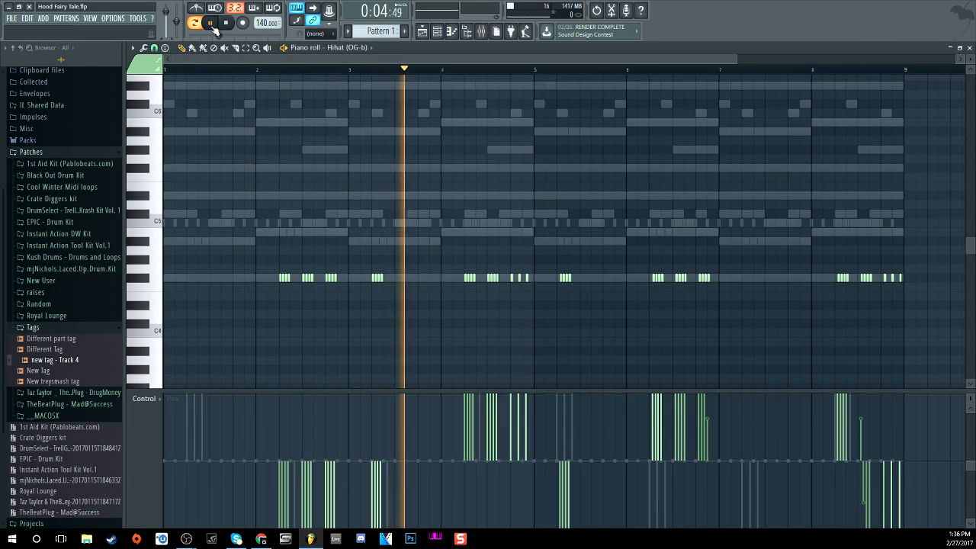
pyautogui.click(437, 34)
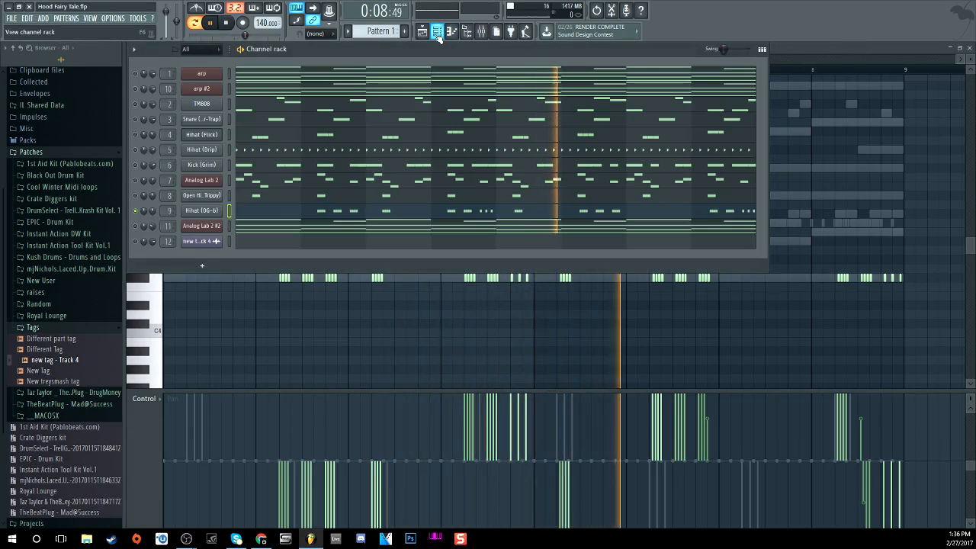
pyautogui.press('space')
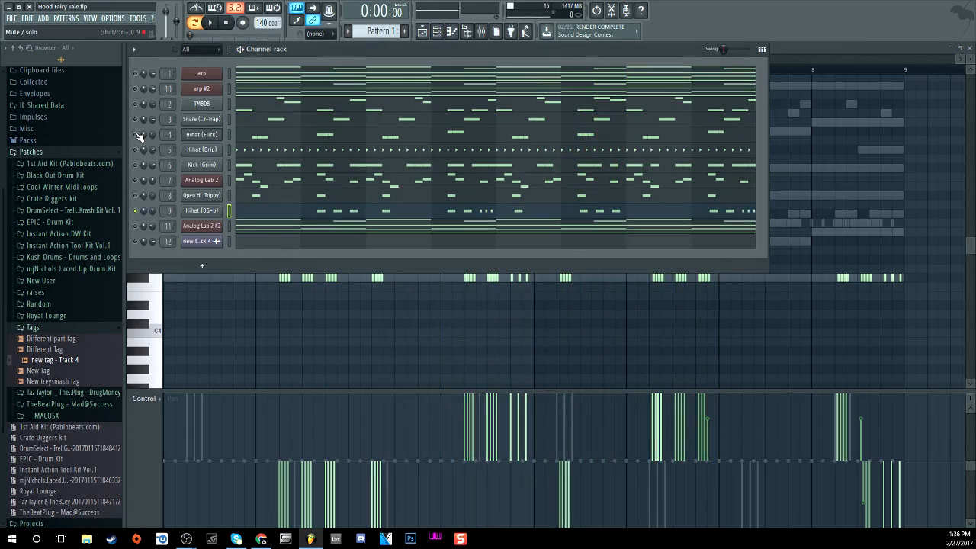
# - Play Hihat (Flick), Hihat (Drip) and Hihat (OG-b) together without the other channels and stop playback
pyautogui.click(212, 23)
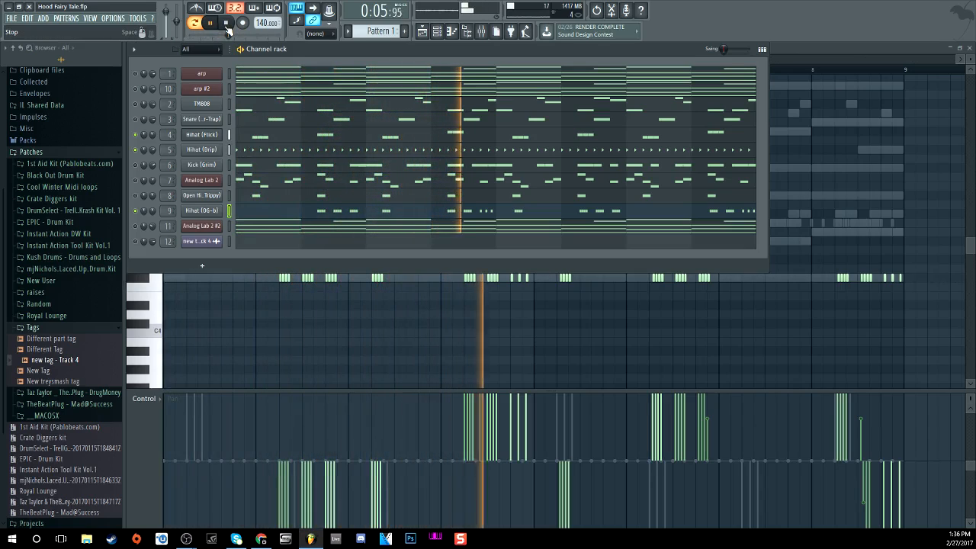
pyautogui.click(226, 23)
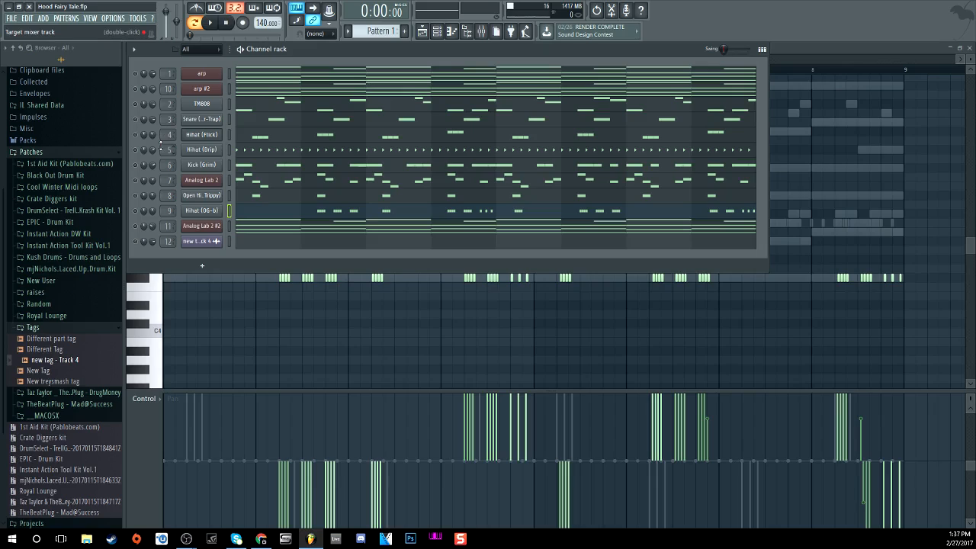
# - Open the Snare (Super-Trap) sample settings, preview the sample and return to the channel rack
pyautogui.click(200, 119)
pyautogui.click(229, 324)
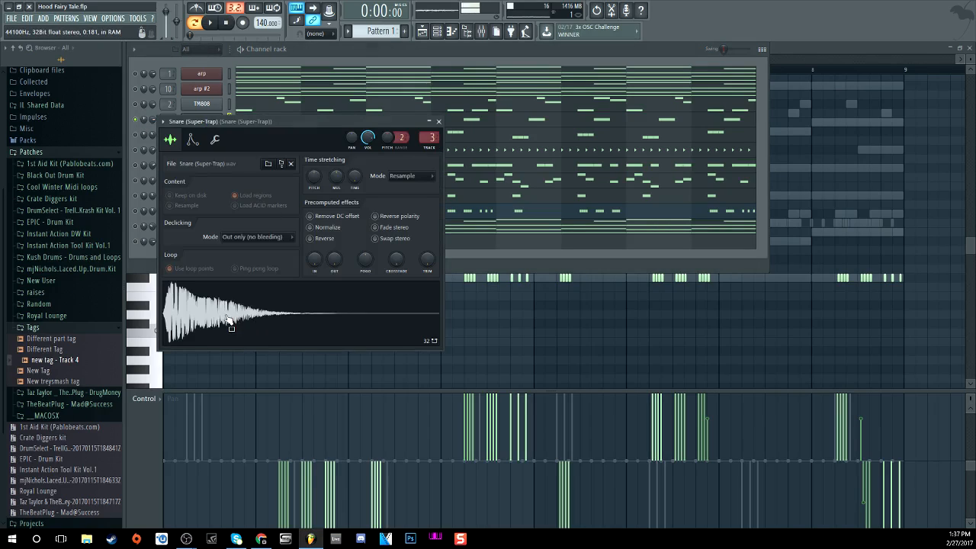
pyautogui.click(330, 56)
# - Show the snare's Fruity parametric EQ 2 and Fruity Reeverb 2 side by side from the mixer, play the snare and return to the channel rack
pyautogui.click(481, 31)
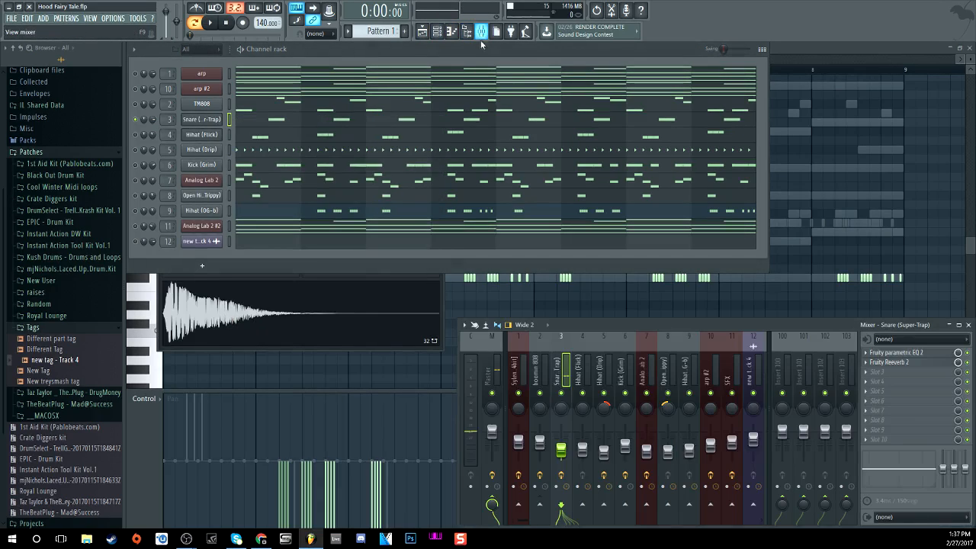
pyautogui.click(903, 355)
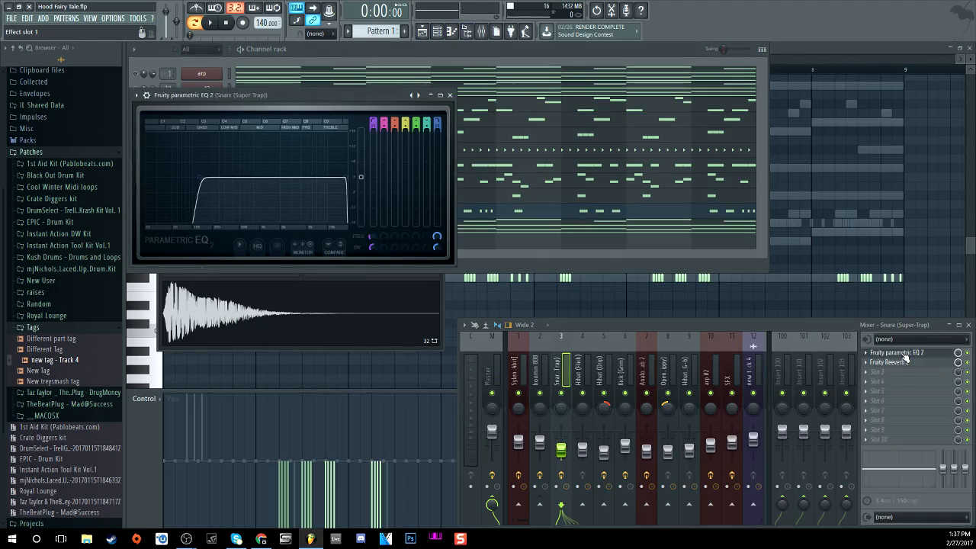
pyautogui.click(900, 362)
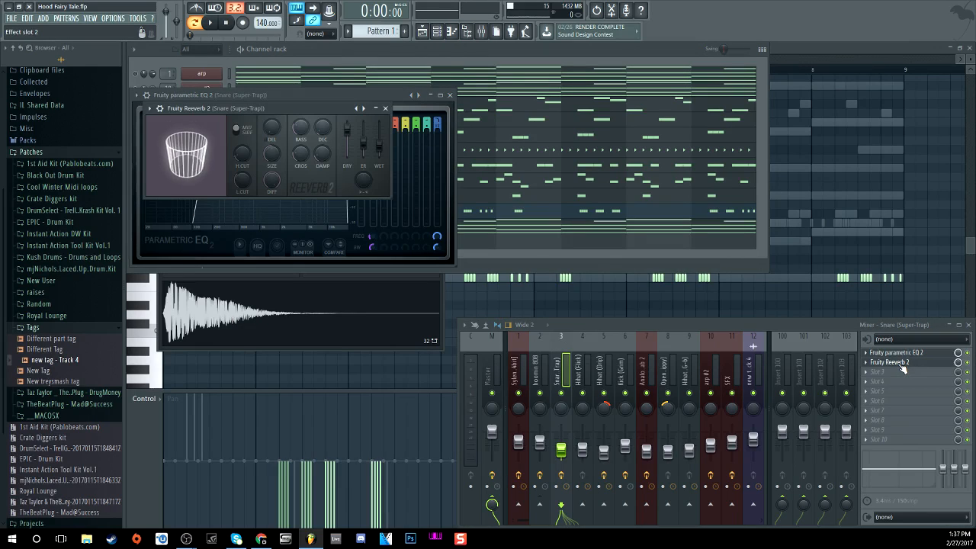
pyautogui.moveTo(276, 111); pyautogui.dragTo(600, 96)
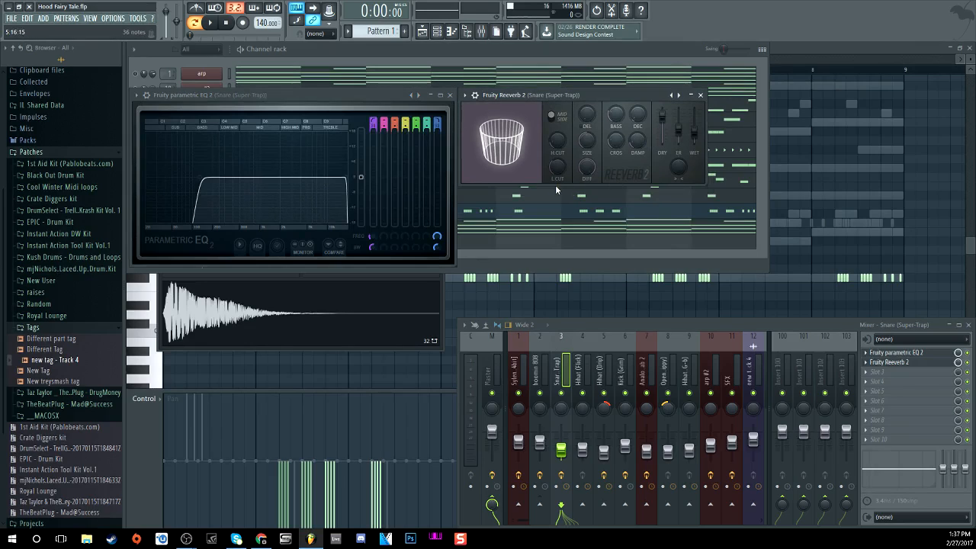
pyautogui.press('space')
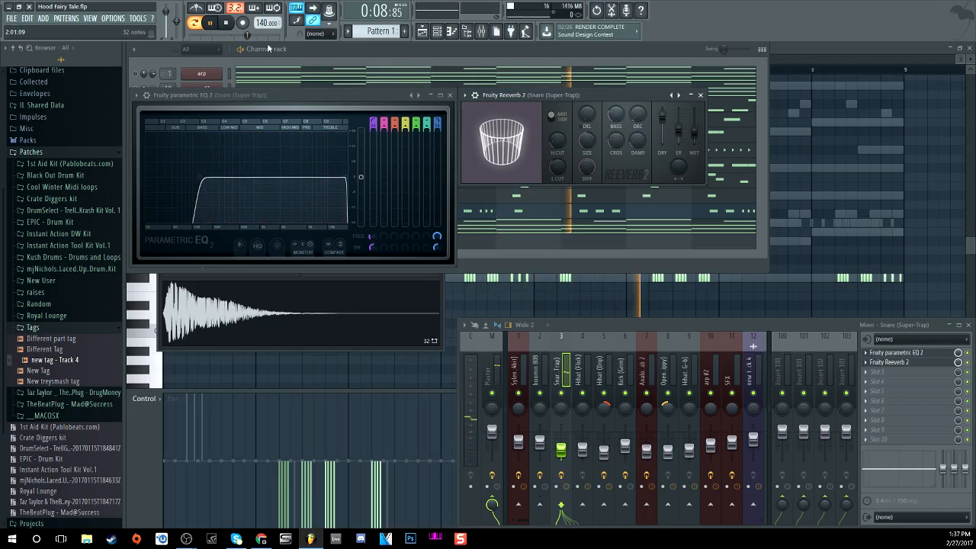
pyautogui.click(225, 23)
pyautogui.click(380, 55)
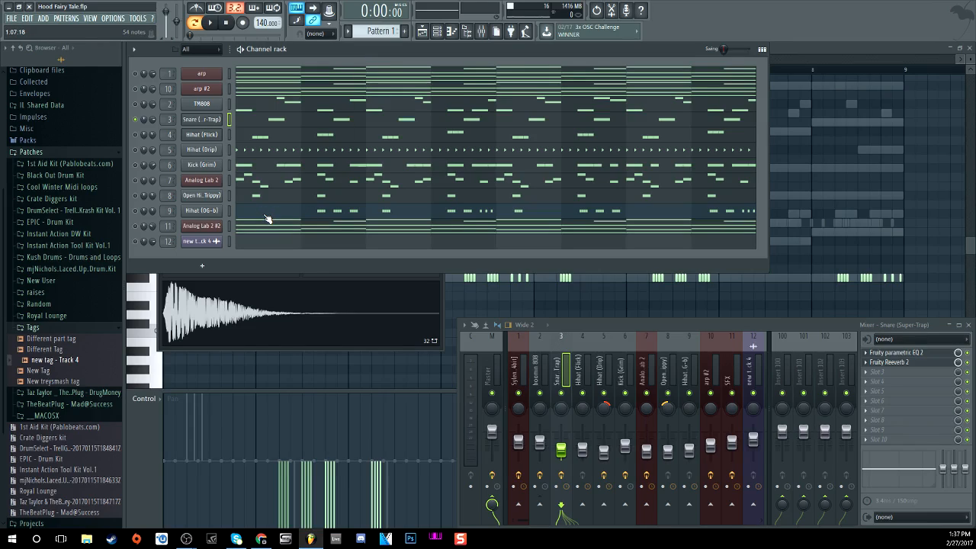
# - Solo the Open Hihat (Trippy) channel, view its sample settings and close them
pyautogui.click(135, 196)
pyautogui.click(211, 196)
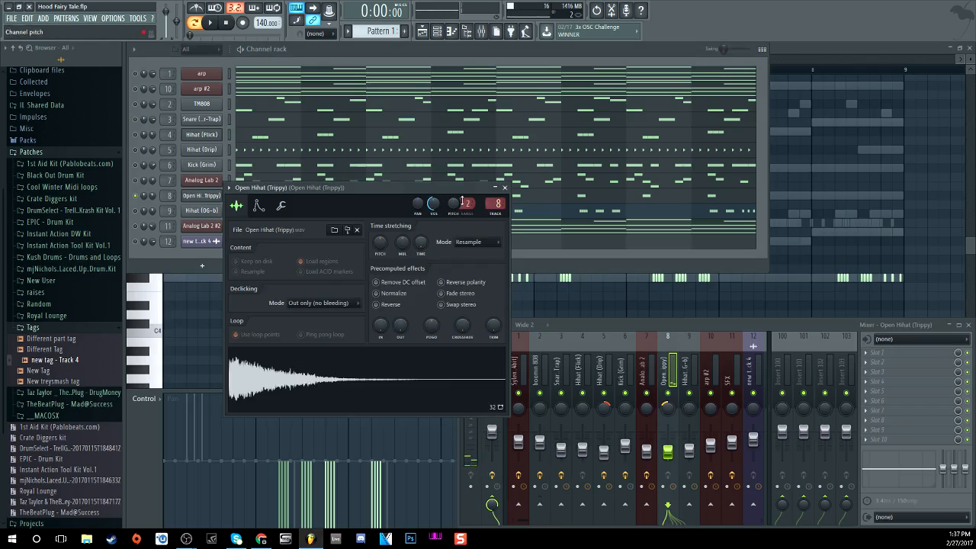
pyautogui.click(504, 187)
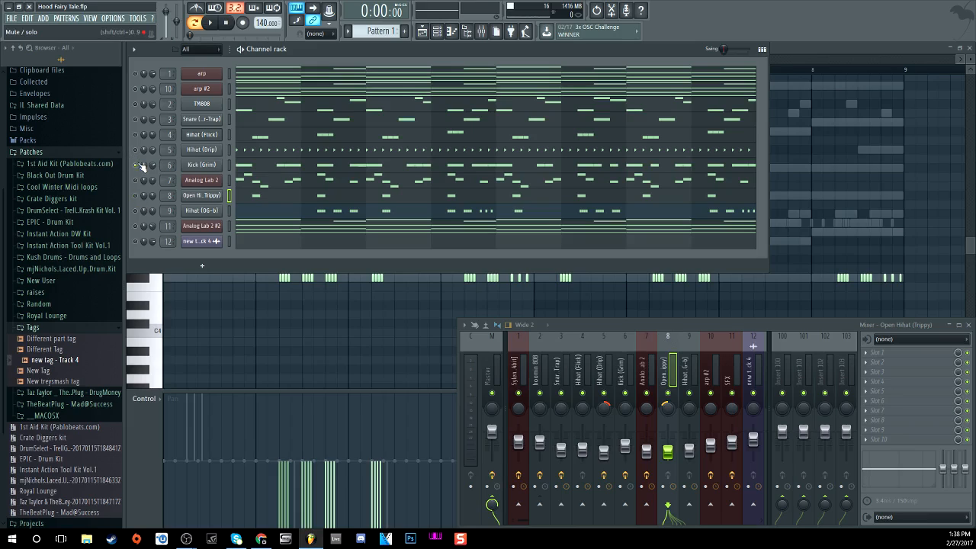
# - Open the Kick (Grim) sample settings and preview the kick sample several times
pyautogui.click(201, 165)
pyautogui.click(226, 371)
pyautogui.click(225, 372)
pyautogui.click(225, 372)
pyautogui.click(223, 372)
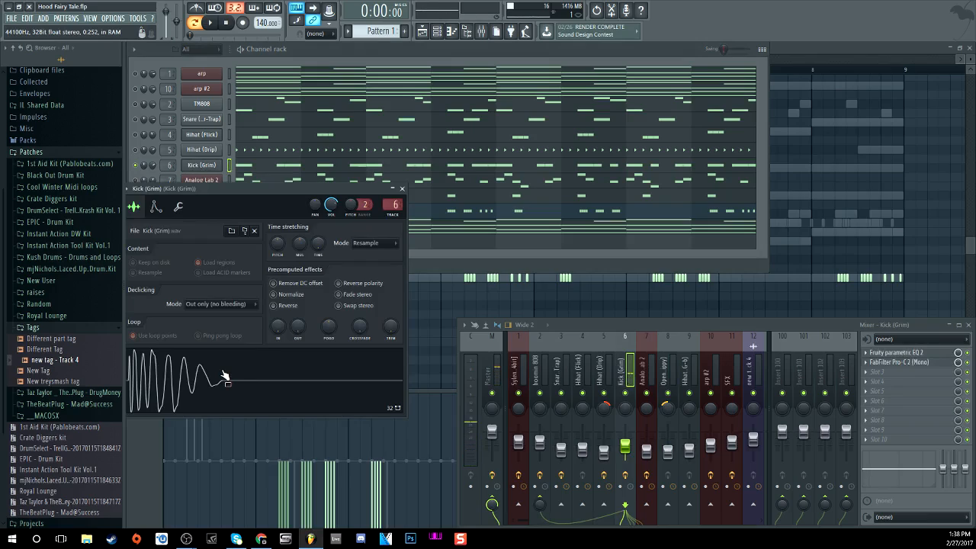
pyautogui.click(223, 372)
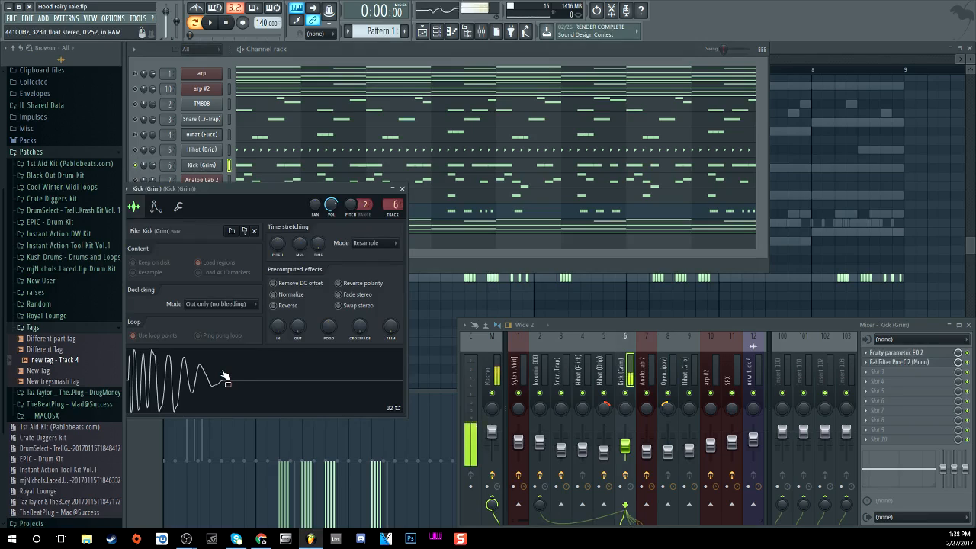
# - View Fruity parametric EQ 2 and FabFilter Pro-C 2 on Kick (Grim), play the kick through them and close all kick windows
pyautogui.click(915, 353)
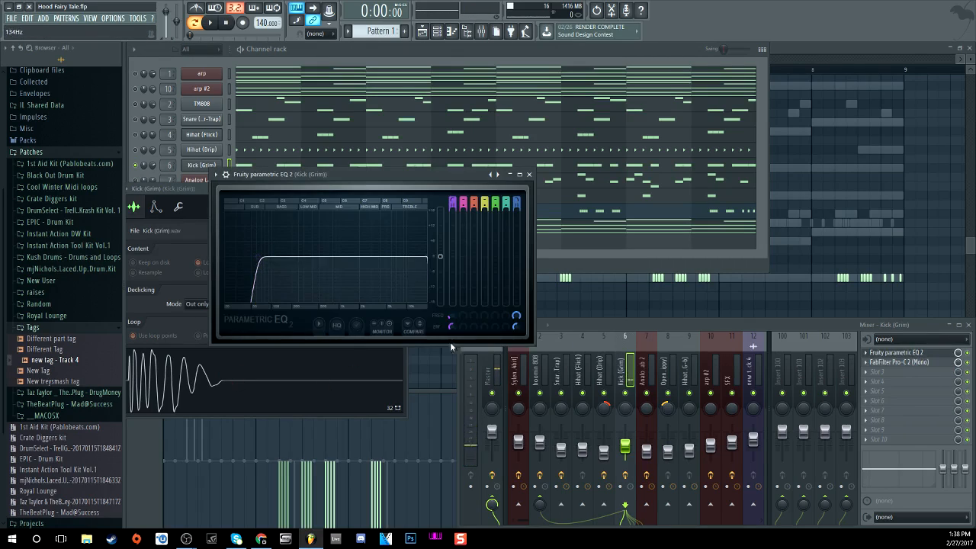
pyautogui.click(907, 362)
pyautogui.moveTo(369, 162); pyautogui.dragTo(501, 136)
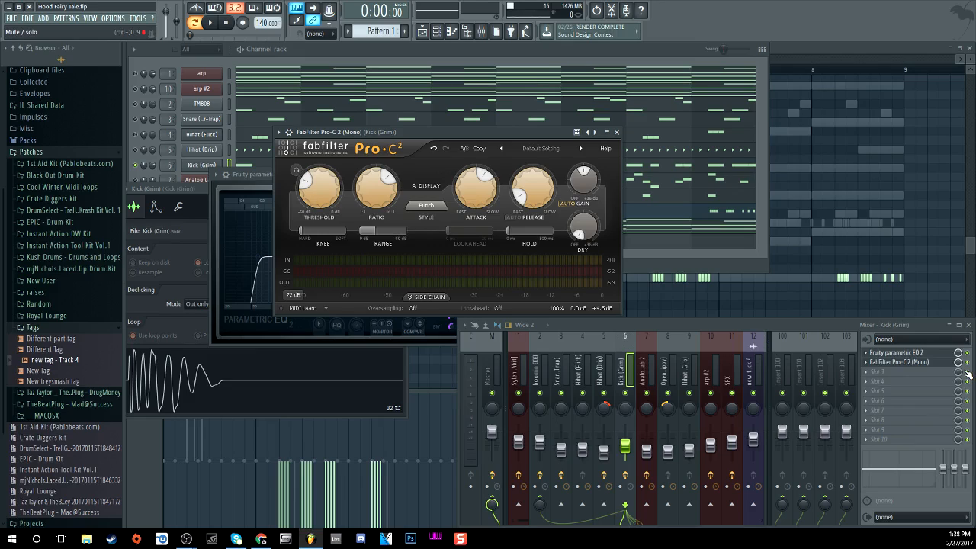
pyautogui.press('space')
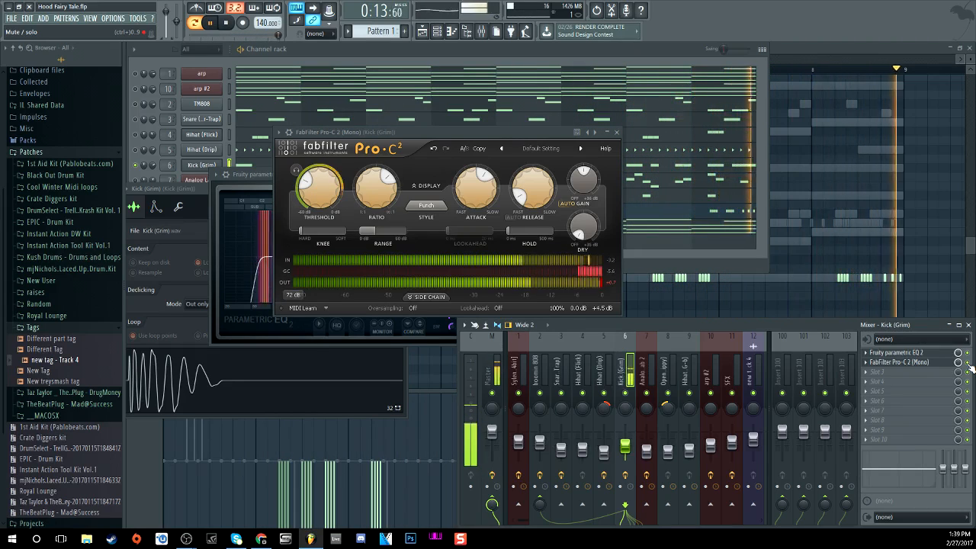
pyautogui.press('space')
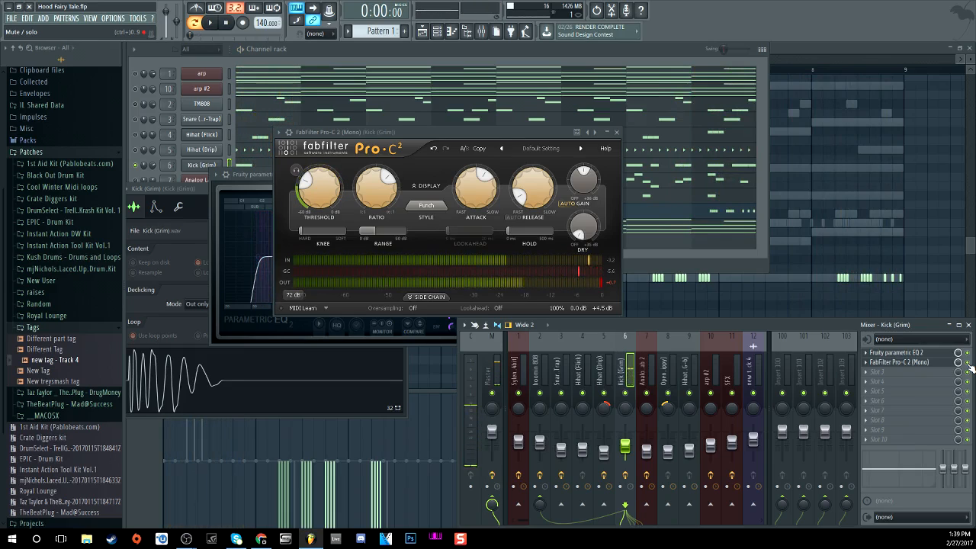
pyautogui.click(616, 132)
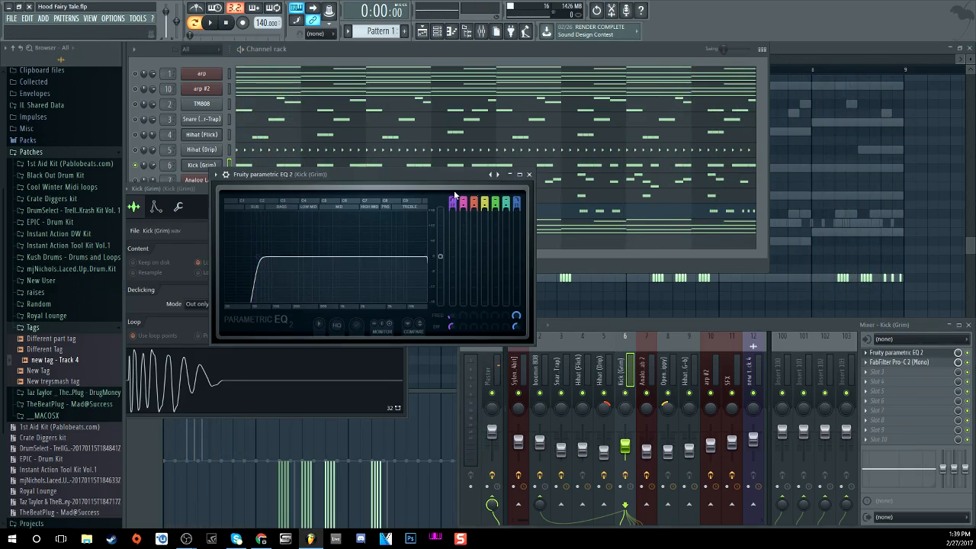
pyautogui.click(530, 176)
pyautogui.click(402, 189)
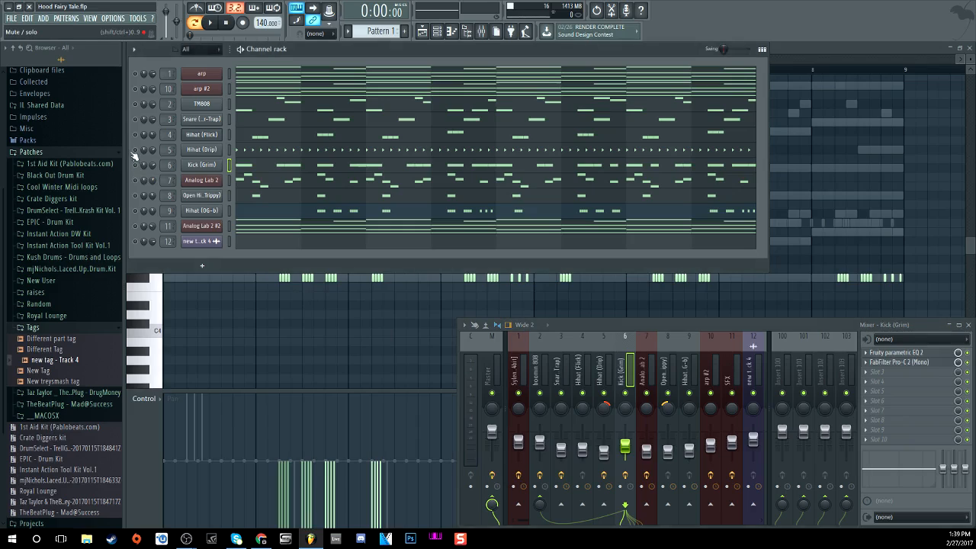
# - Solo the TM808 channel, select the boomin 808 mixer track, play the bass pattern and stop it
pyautogui.click(136, 104)
pyautogui.click(539, 372)
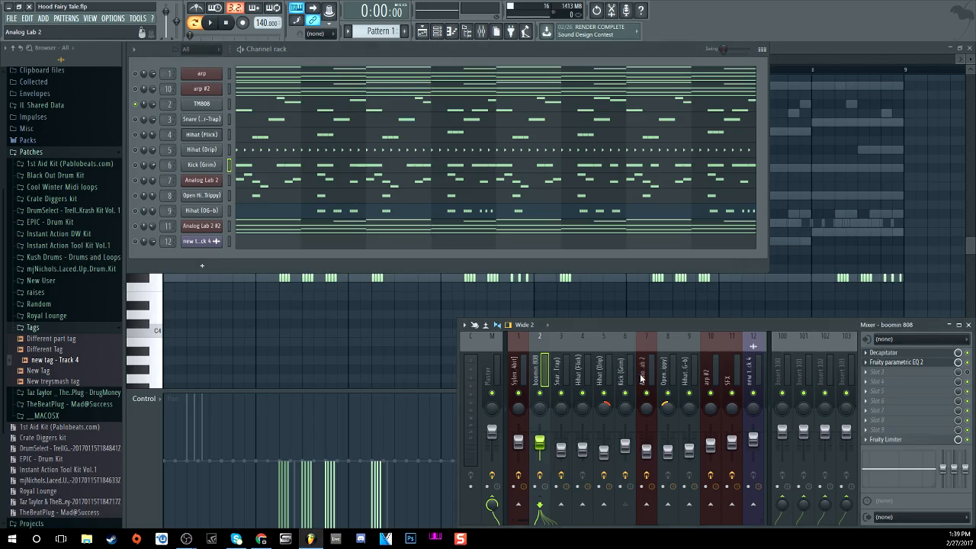
pyautogui.press('space')
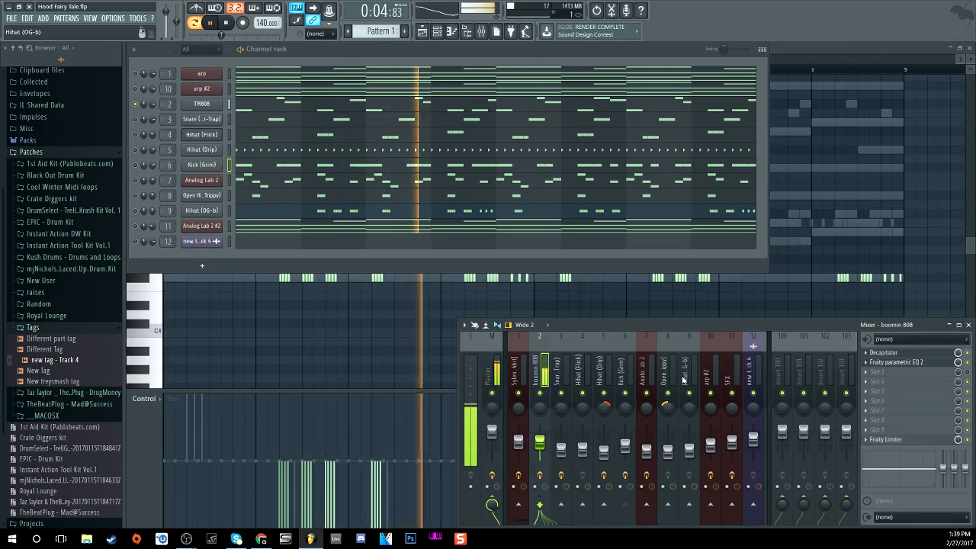
pyautogui.press('space')
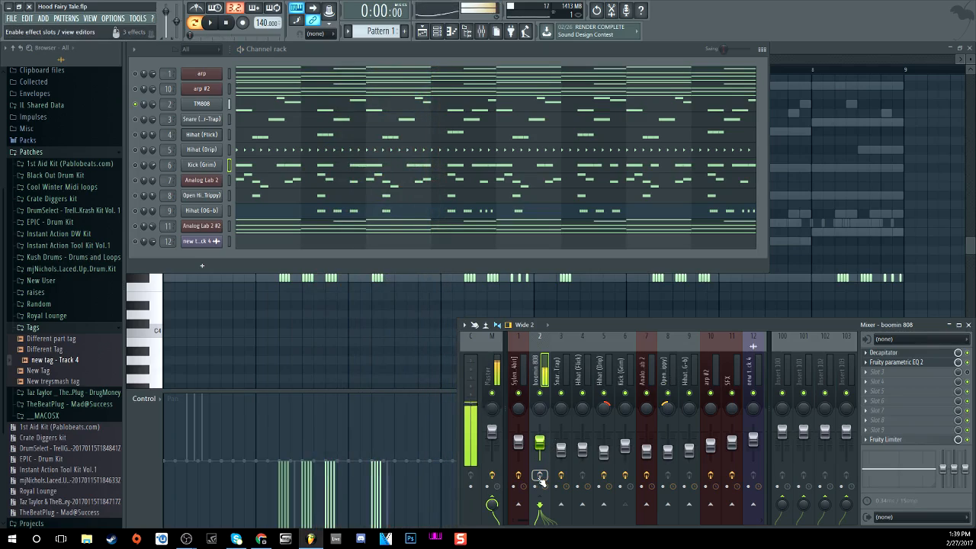
# - Play the TM808 pattern with the boomin 808 track's effects disabled and stop playback
pyautogui.click(210, 22)
pyautogui.click(227, 23)
pyautogui.press('space')
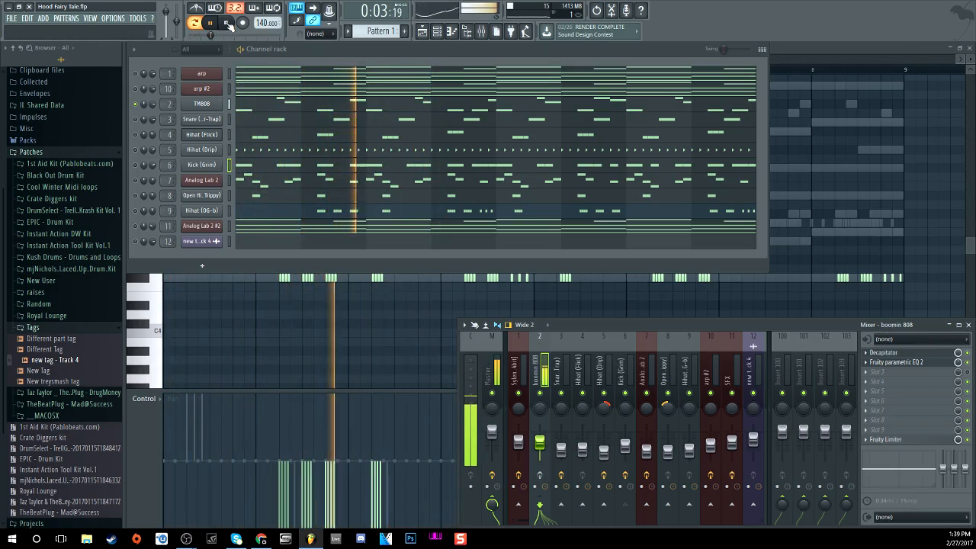
pyautogui.click(228, 23)
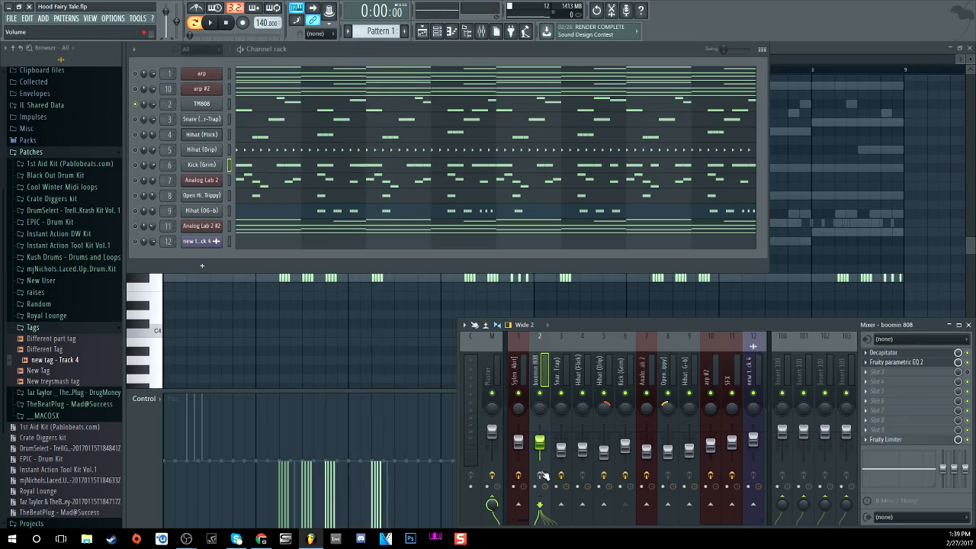
# - Inspect Fruity parametric EQ 2 and Decapitator on the boomin 808 track, then play the 808 through the EQ and stop
pyautogui.click(907, 362)
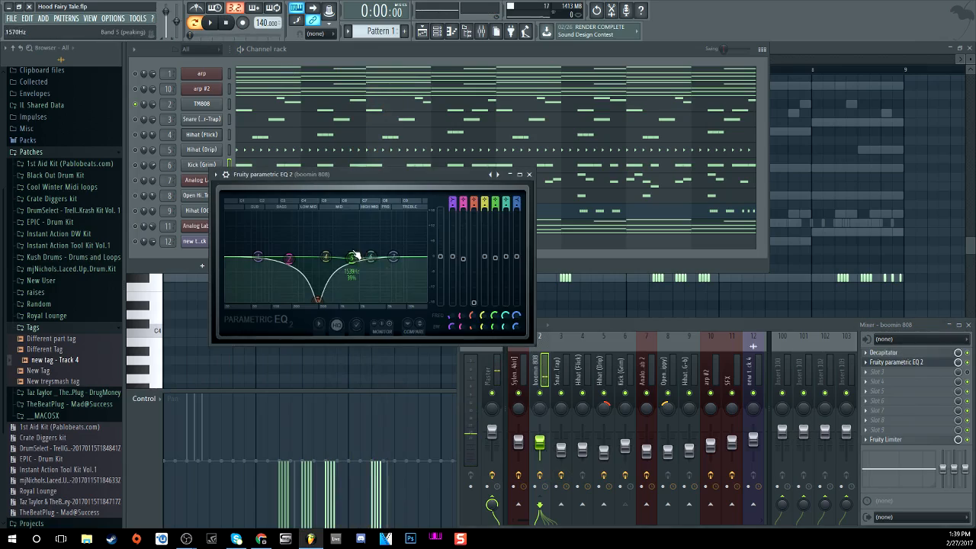
pyautogui.click(891, 352)
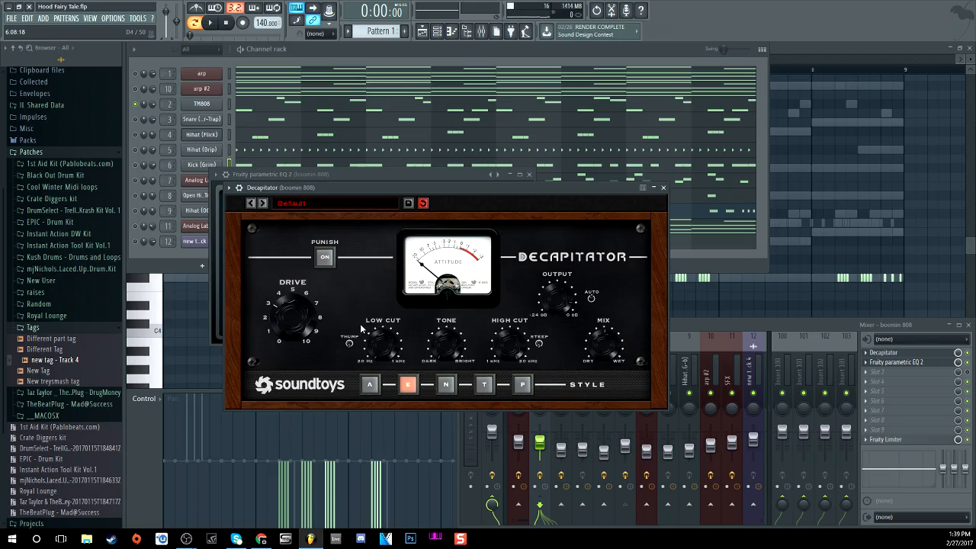
pyautogui.click(895, 362)
pyautogui.click(895, 363)
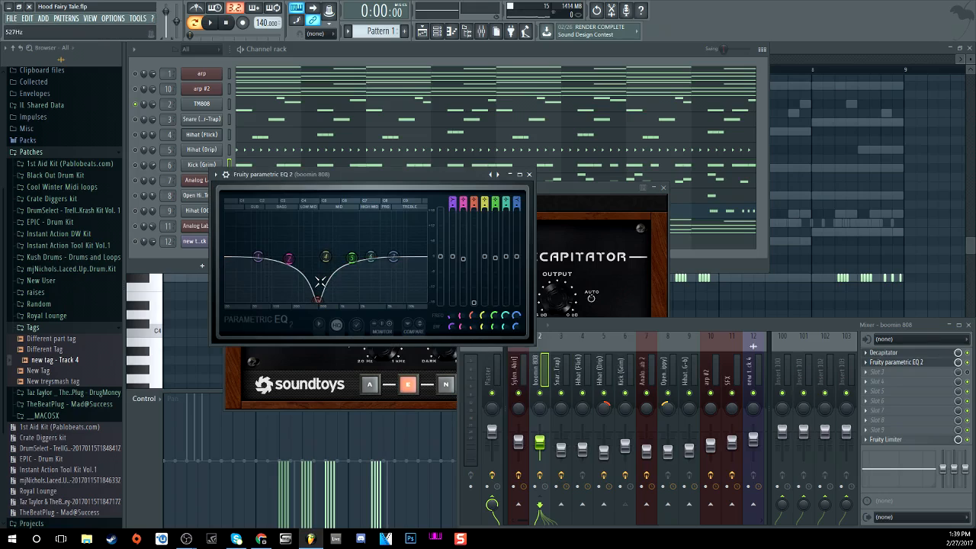
pyautogui.press('space')
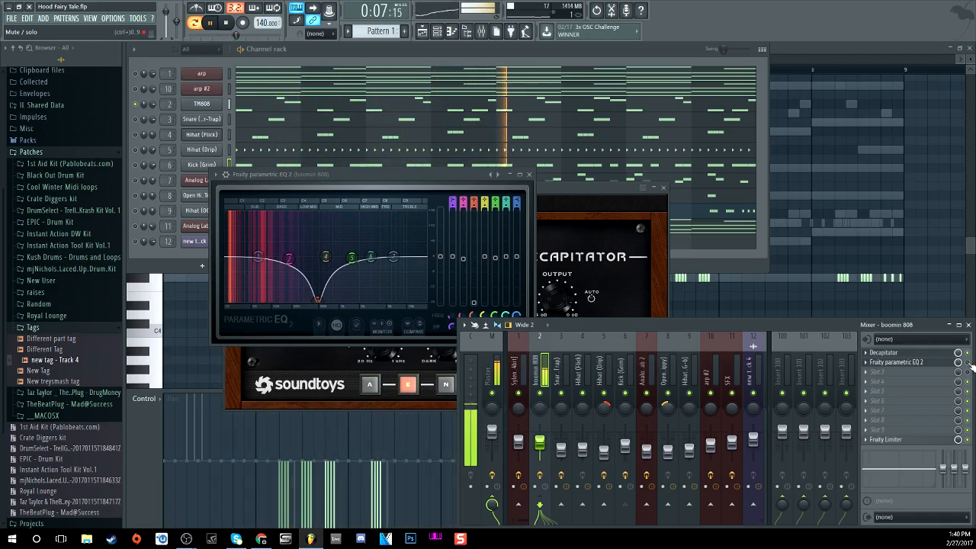
pyautogui.press('space')
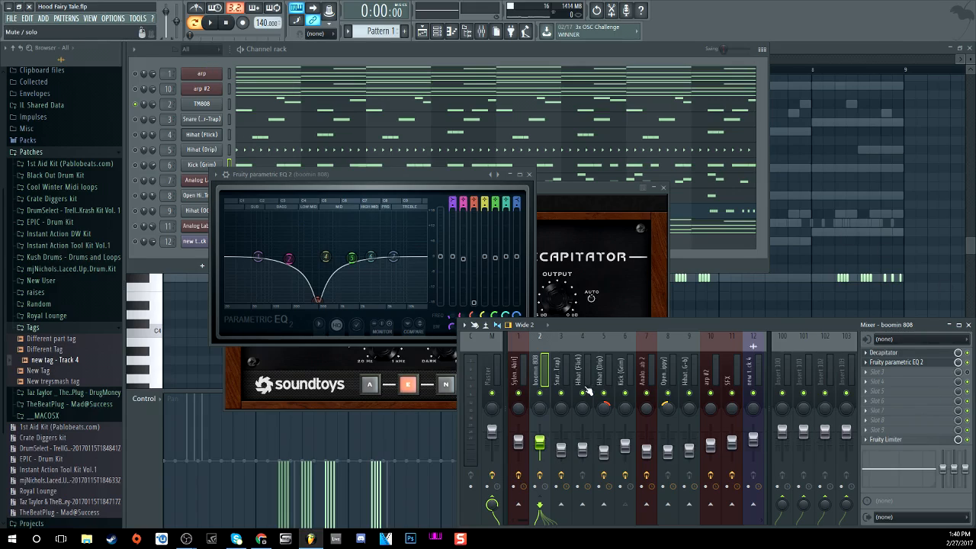
# - Check the Kick (Grim) routing, play the kick with the 808 while viewing Fruity Limiter on boomin 808, and close the limiter
pyautogui.click(619, 402)
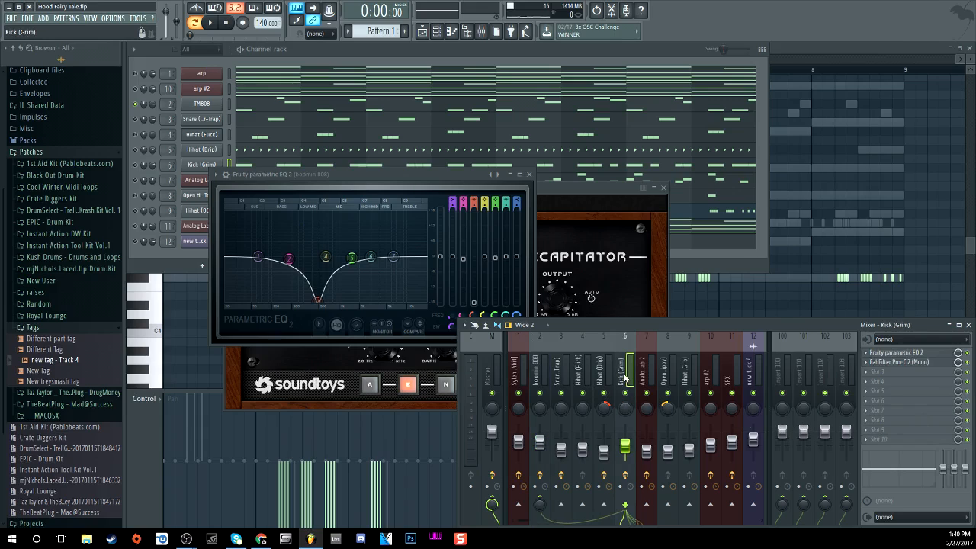
pyautogui.click(541, 375)
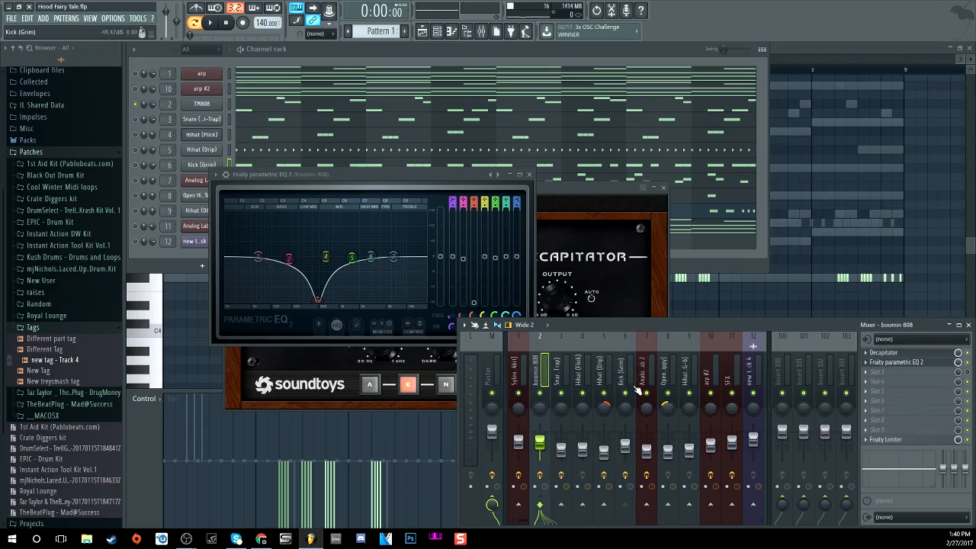
pyautogui.click(139, 168)
pyautogui.press('space')
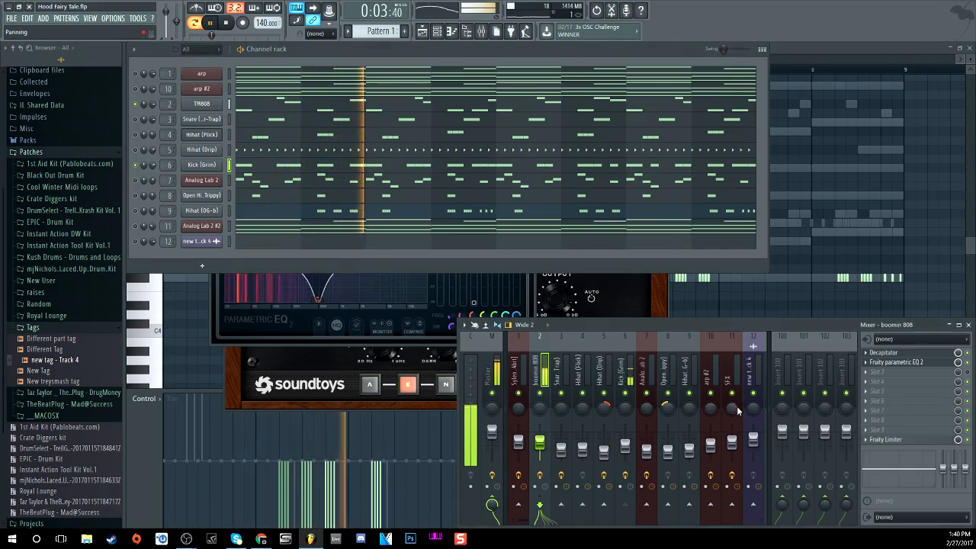
pyautogui.click(888, 440)
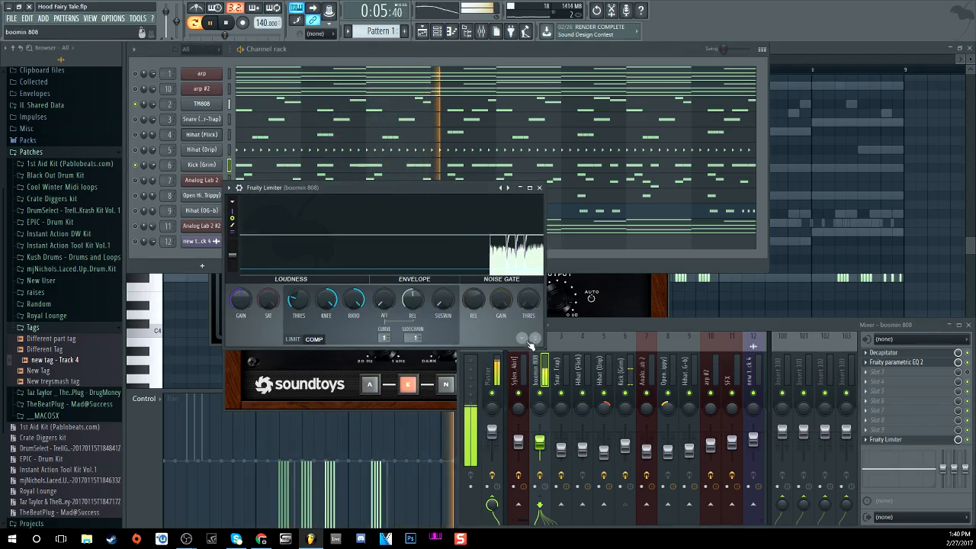
pyautogui.press('space')
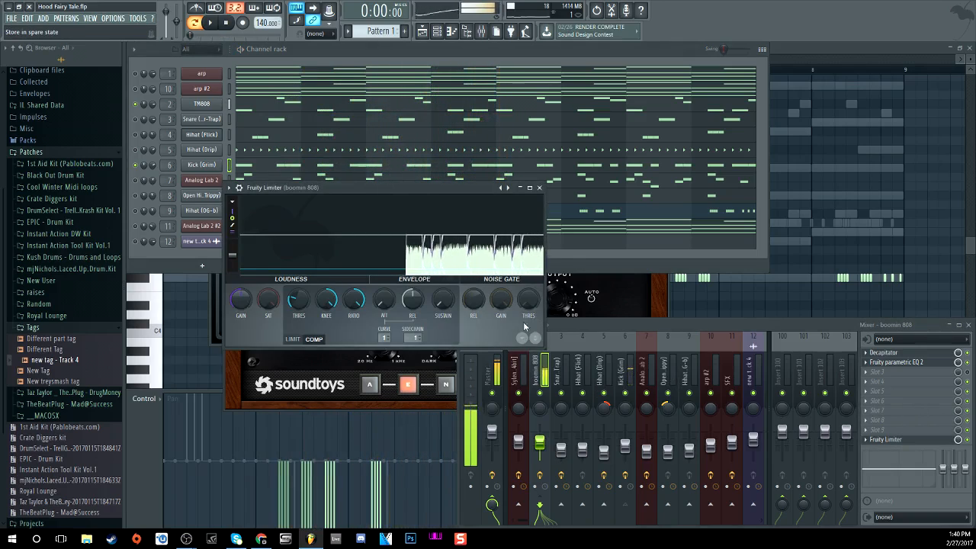
pyautogui.click(540, 187)
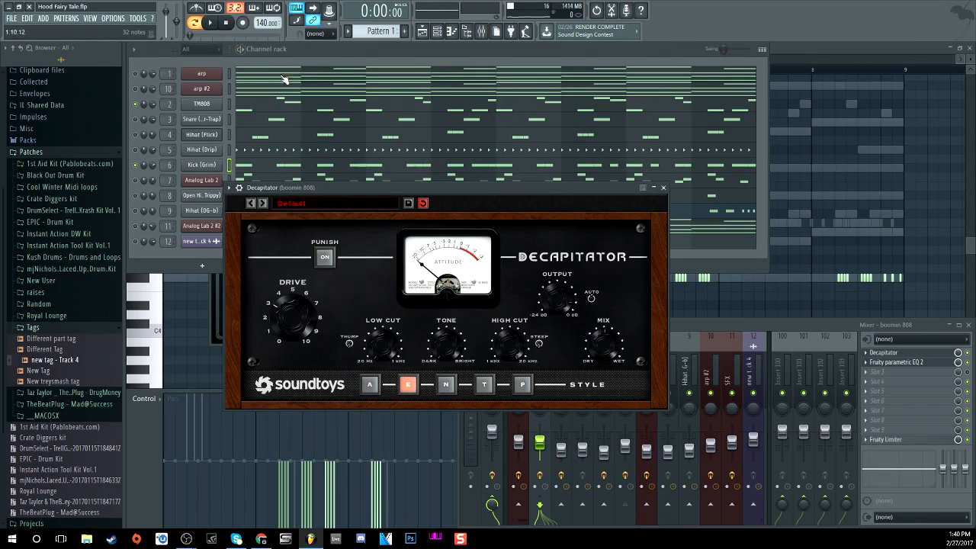
# - Solo the Analog Lab 2 channel, open its Berceuse preset, play the melody and stop it
pyautogui.click(320, 48)
pyautogui.rightClick(136, 181)
pyautogui.click(141, 182)
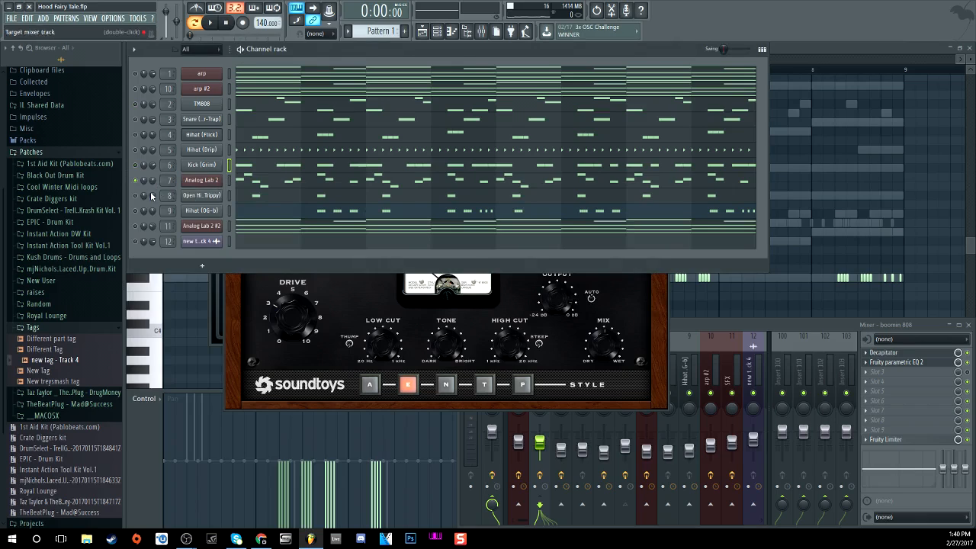
pyautogui.click(195, 181)
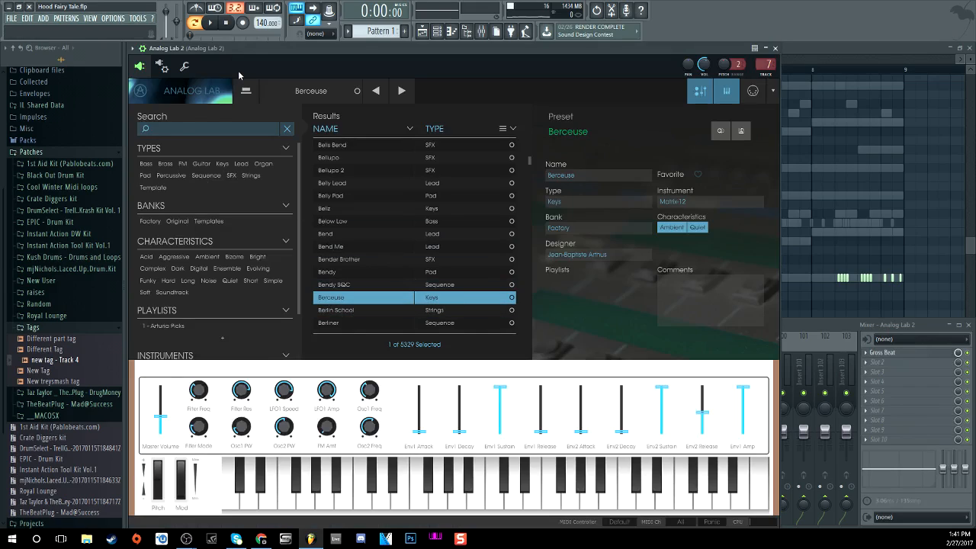
pyautogui.click(213, 27)
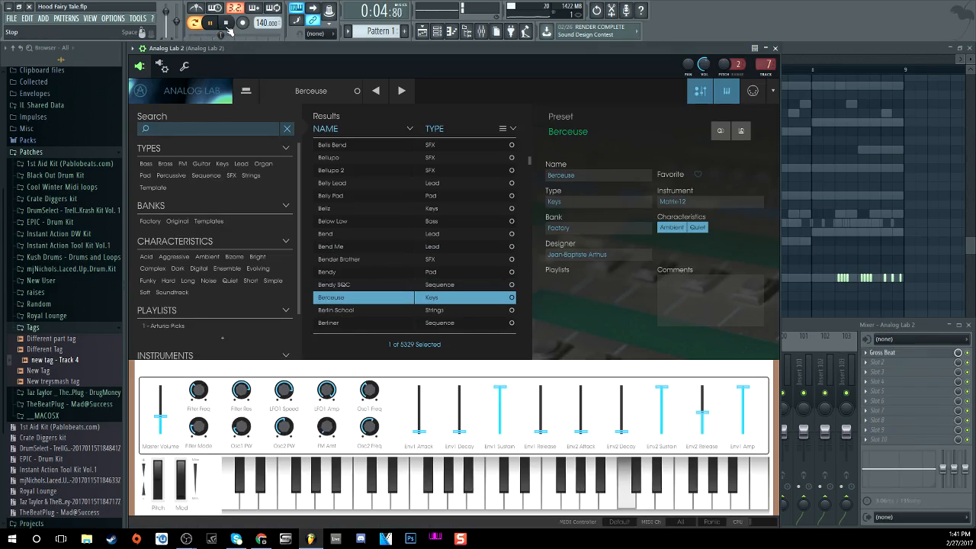
pyautogui.click(226, 24)
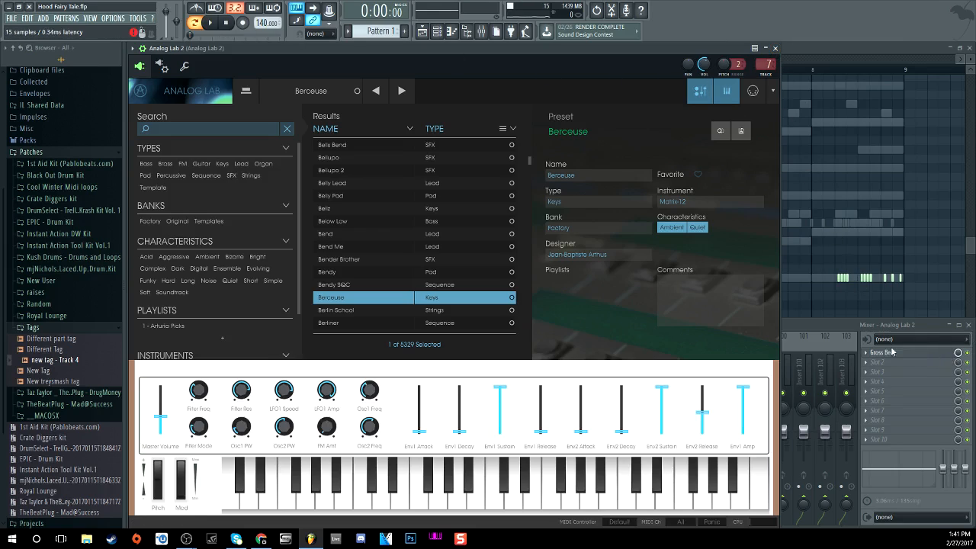
# - Open Gross Beat on the Analog Lab 2 track and lower the time envelope's end point to line 2 while auditioning the melody
pyautogui.click(851, 326)
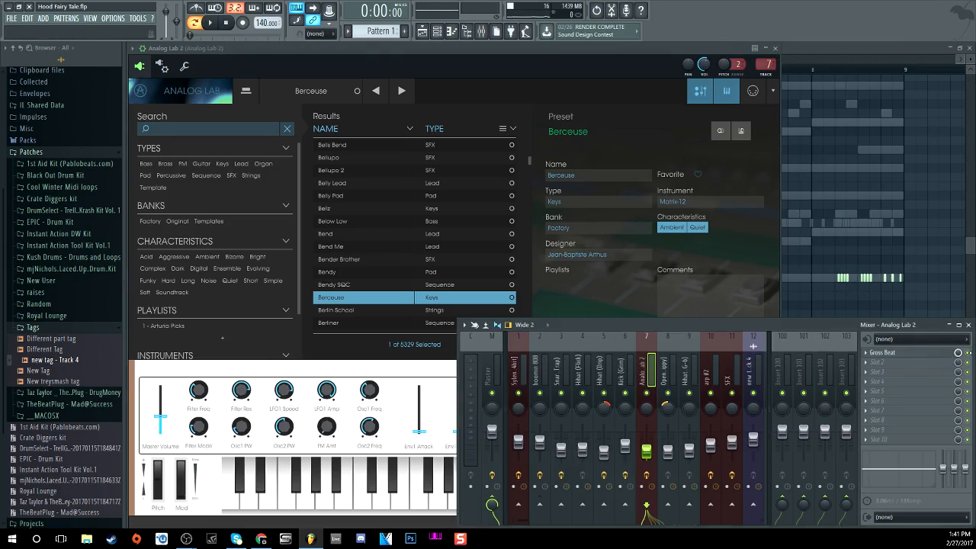
pyautogui.press('space')
pyautogui.click(930, 355)
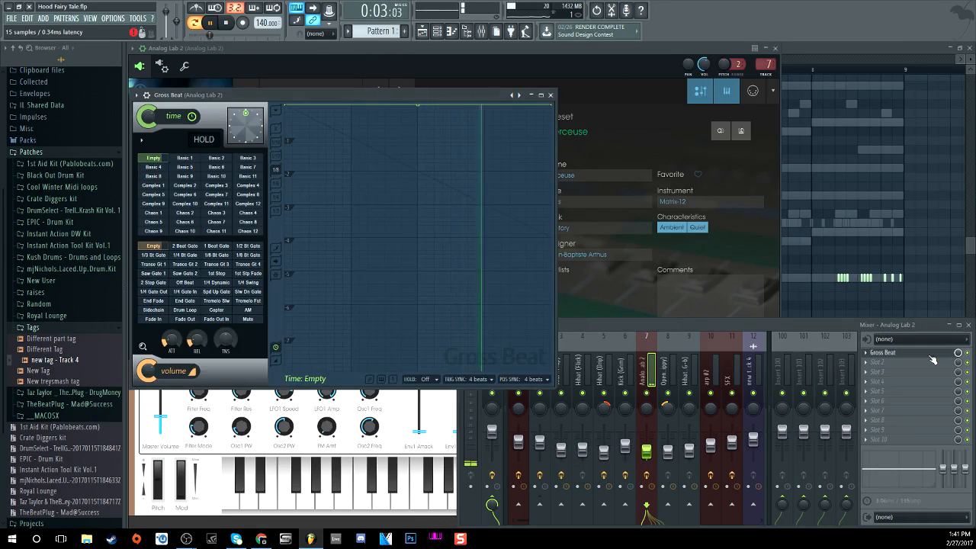
pyautogui.moveTo(552, 105); pyautogui.dragTo(553, 172)
pyautogui.press('space')
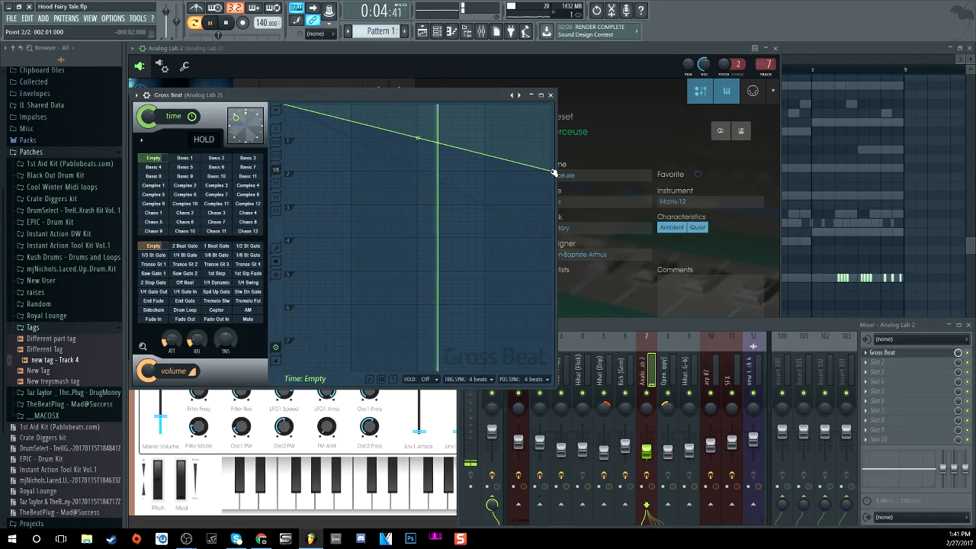
pyautogui.moveTo(553, 171); pyautogui.dragTo(555, 141)
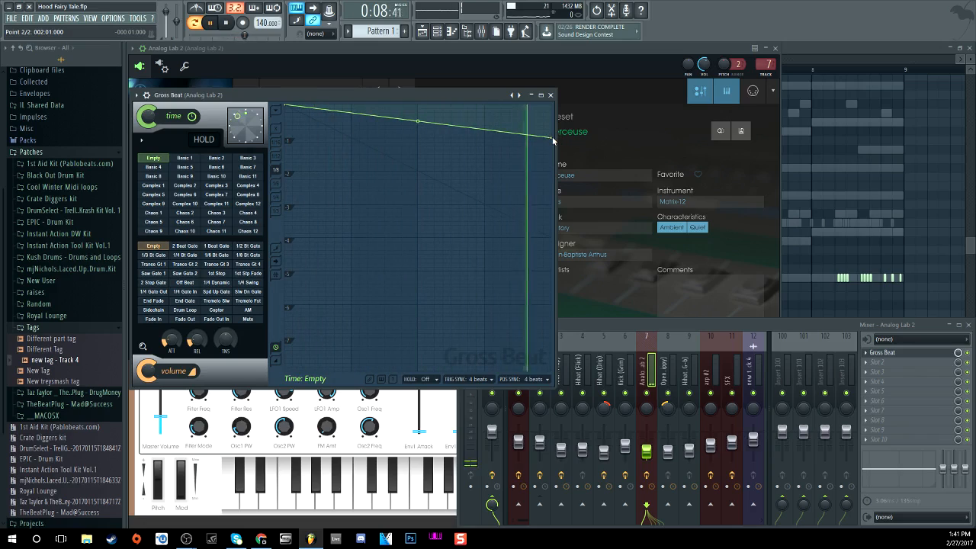
pyautogui.moveTo(554, 139); pyautogui.dragTo(556, 169)
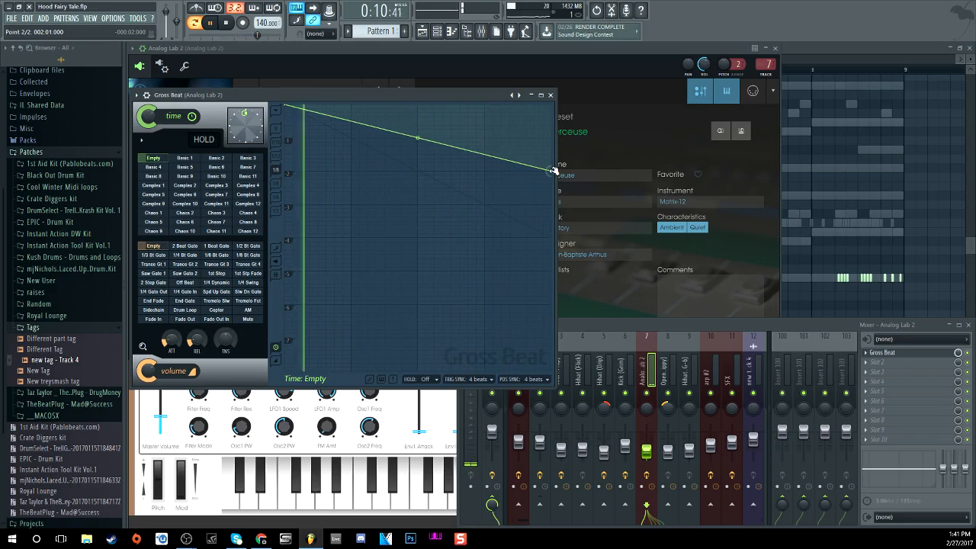
pyautogui.press('space')
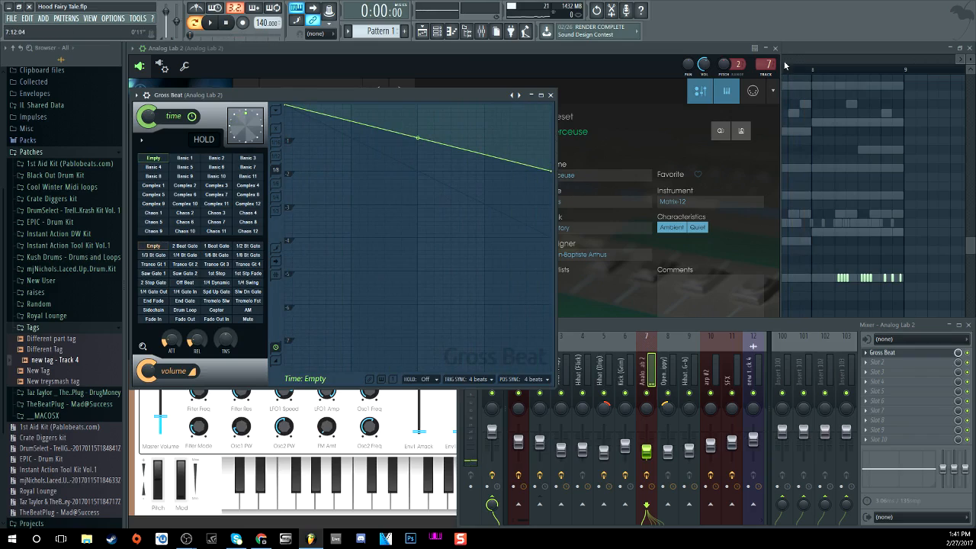
# - Bring up the channel rack, unmute the drum and TM808 channels alongside Analog Lab 2, play the pattern and stop it
pyautogui.click(436, 31)
pyautogui.click(439, 33)
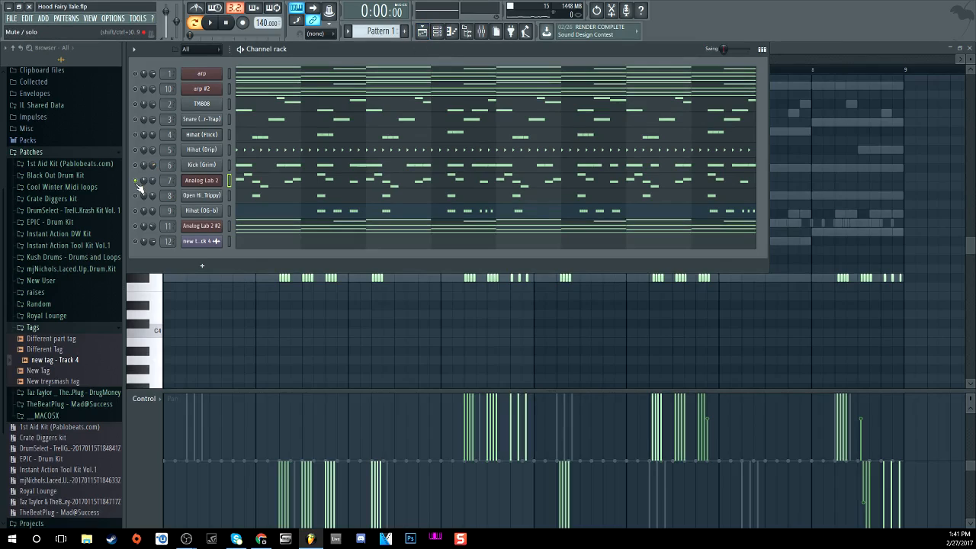
pyautogui.moveTo(138, 122); pyautogui.dragTo(141, 172)
pyautogui.press('space')
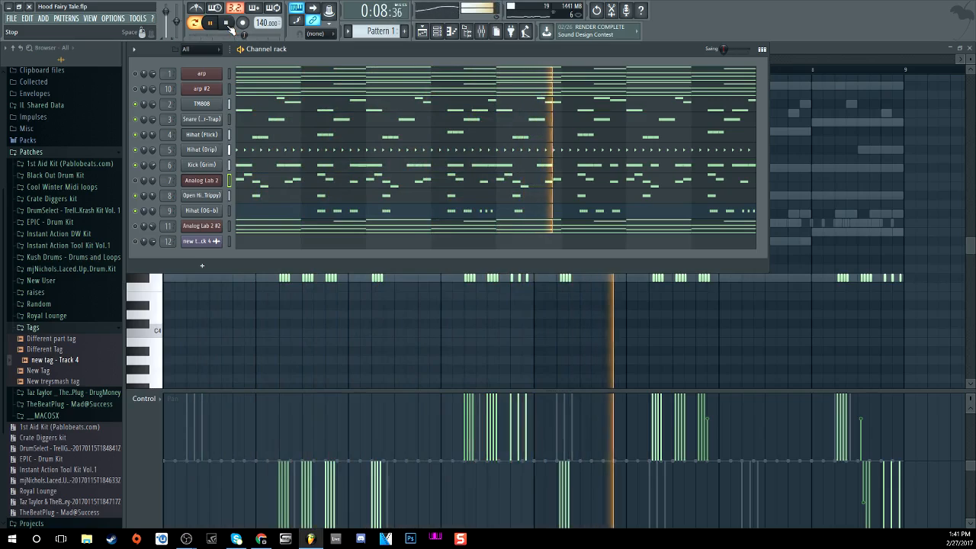
pyautogui.click(230, 26)
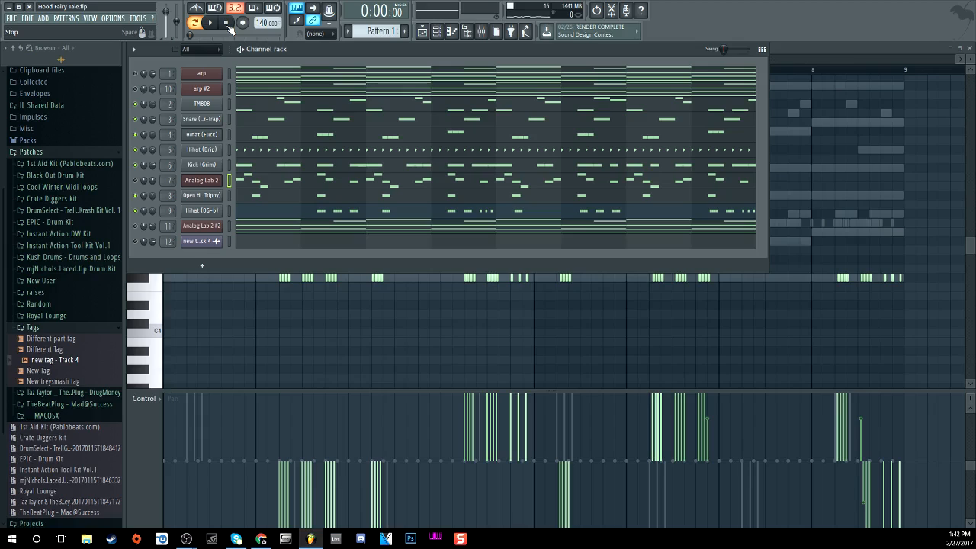
# - Collapse the Tags folder, isolate the arp, arp #2 and Analog Lab 2 #2 channels, play them together and stop
pyautogui.click(35, 328)
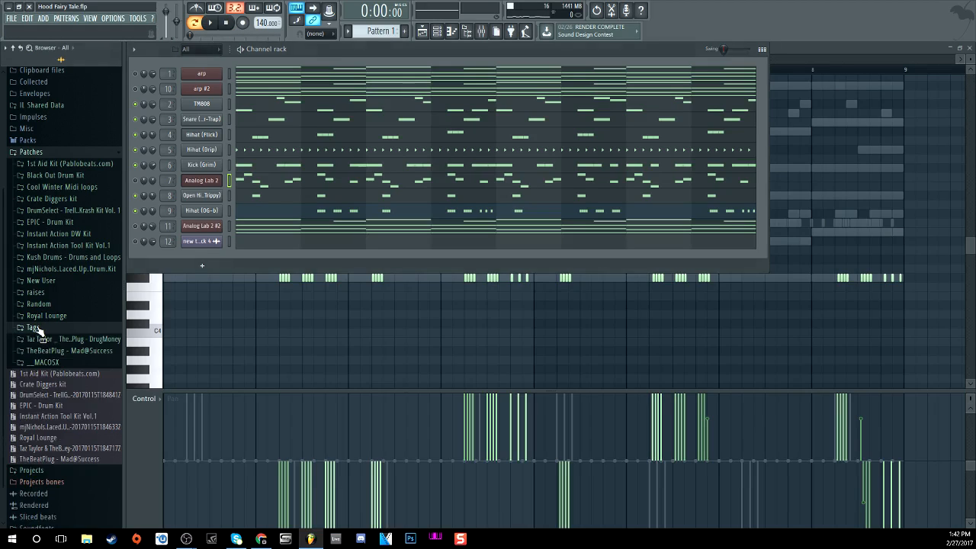
pyautogui.rightClick(136, 75)
pyautogui.click(139, 83)
pyautogui.click(136, 90)
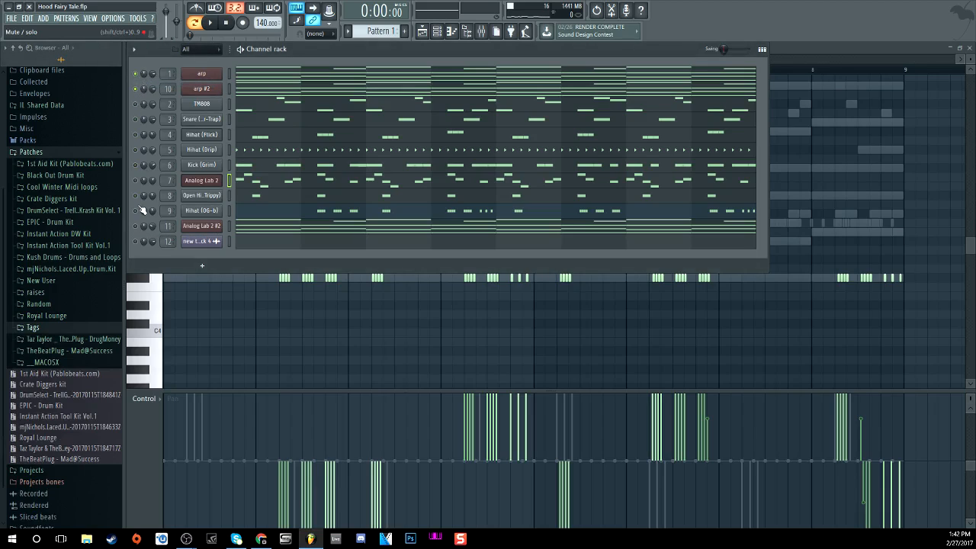
pyautogui.click(137, 226)
pyautogui.click(212, 24)
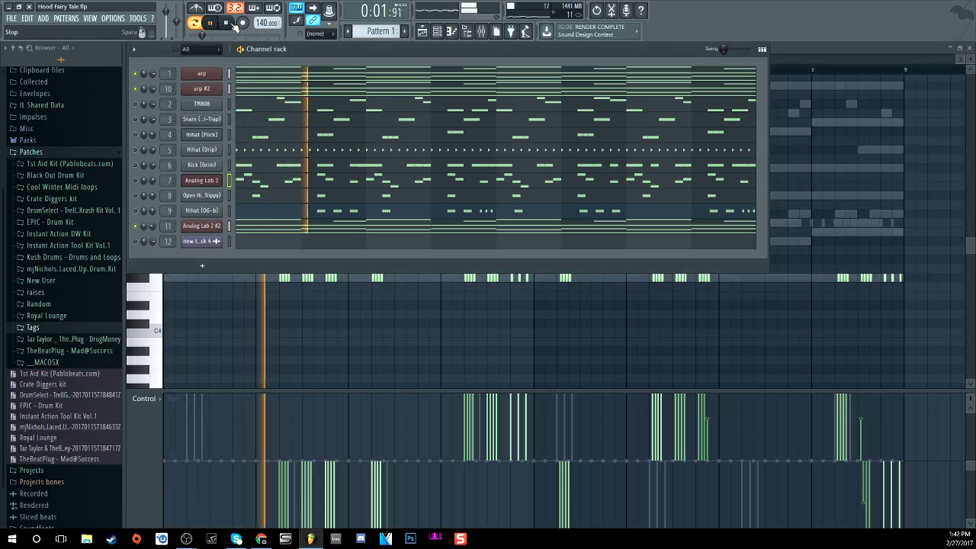
pyautogui.click(230, 24)
# - Unmute the TM808, drum and remaining melody channels, play the full pattern and stop it
pyautogui.click(135, 104)
pyautogui.click(136, 119)
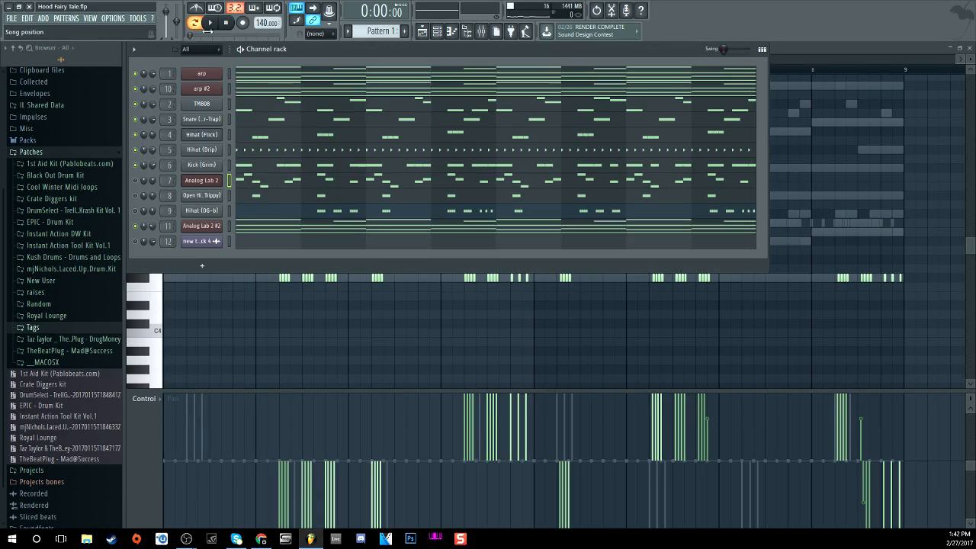
pyautogui.press('space')
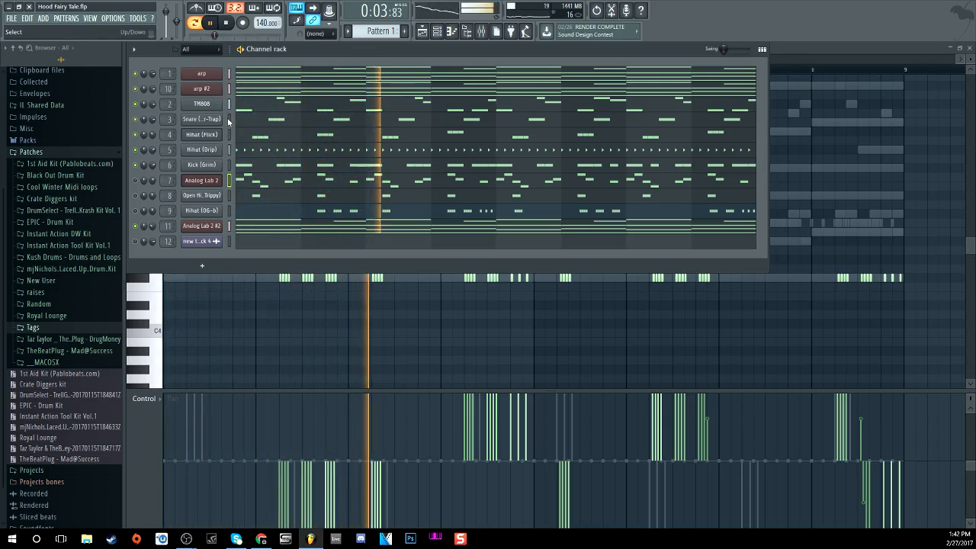
pyautogui.click(228, 24)
# - Show the playlist arrangement and play the song from bar 1
pyautogui.click(439, 35)
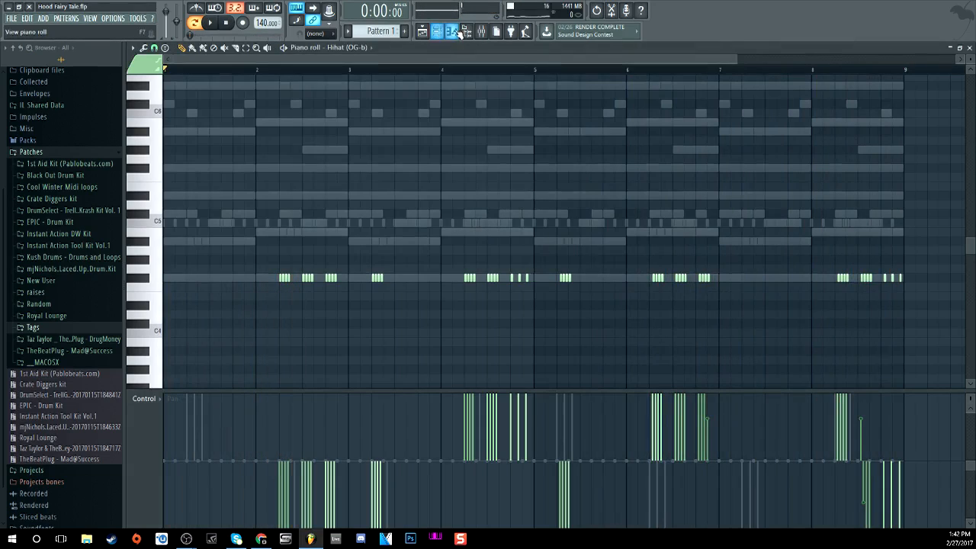
pyautogui.click(423, 32)
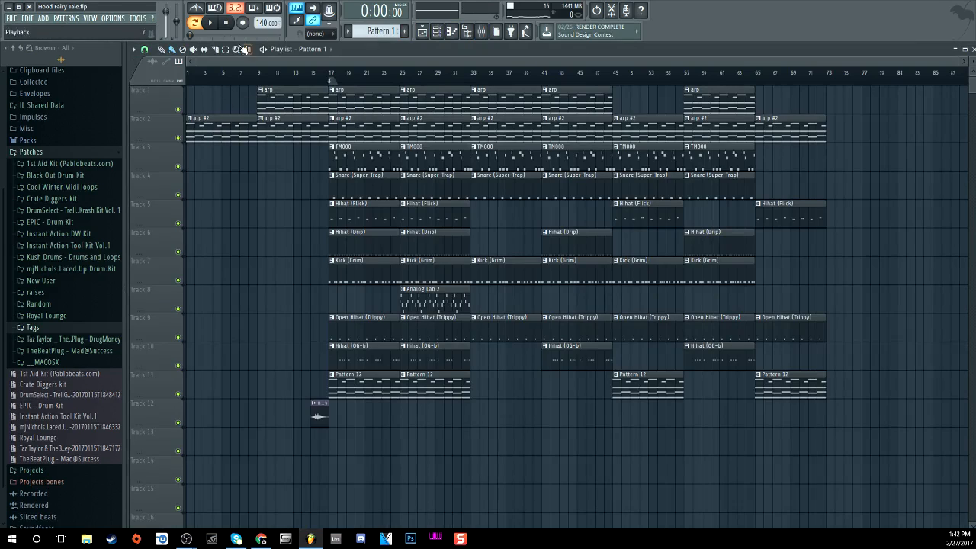
pyautogui.click(212, 25)
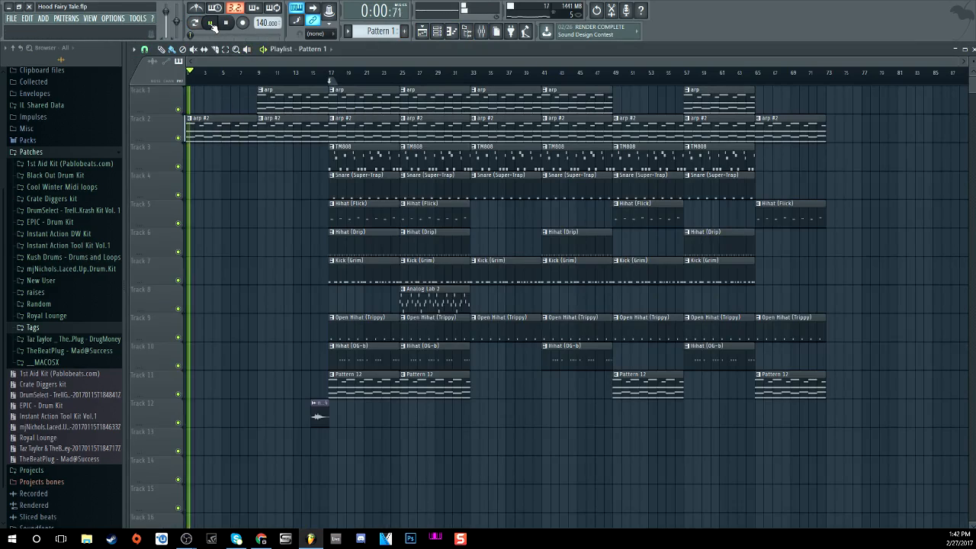
pyautogui.click(481, 31)
pyautogui.click(481, 32)
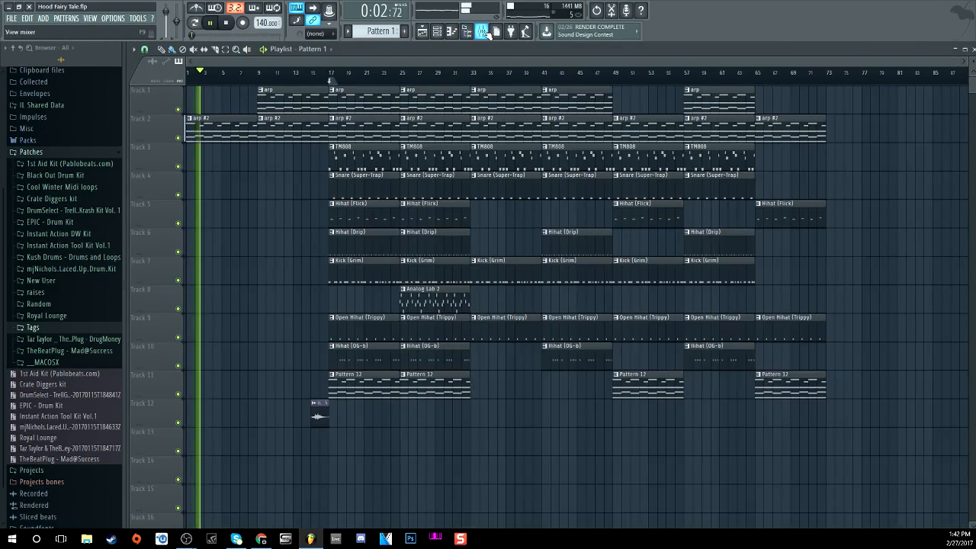
# - Toggle solo on and off for the arp channel in the channel rack to reactivate all channels during song playback
pyautogui.click(437, 31)
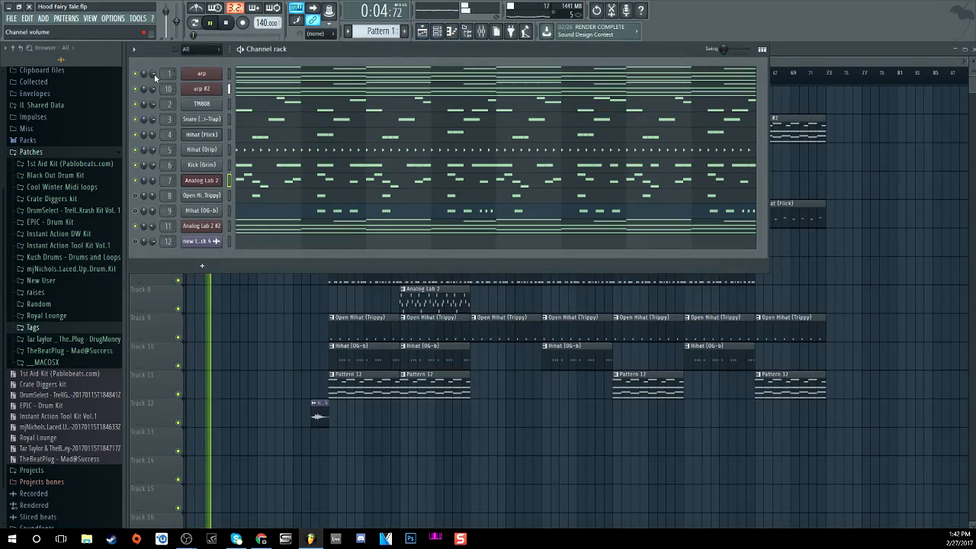
pyautogui.rightClick(135, 73)
pyautogui.click(142, 80)
pyautogui.rightClick(135, 76)
pyautogui.click(142, 82)
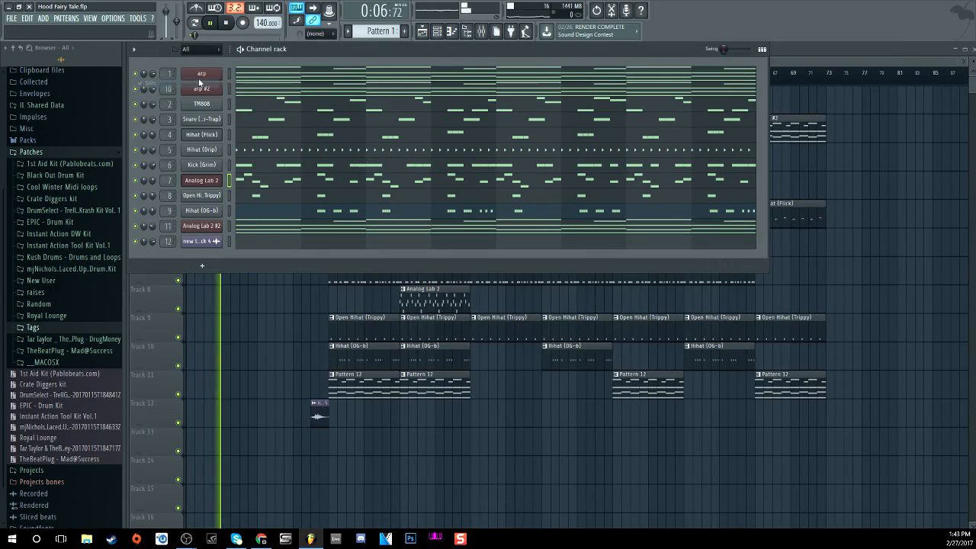
# - Bring the playlist into full view, jump song playback to about bar 16 and stop the song
pyautogui.click(477, 33)
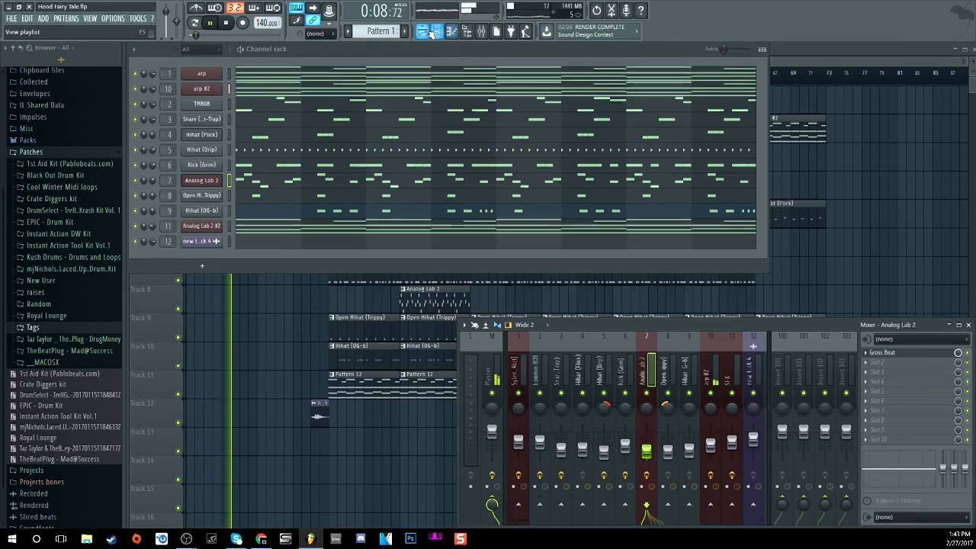
pyautogui.click(468, 34)
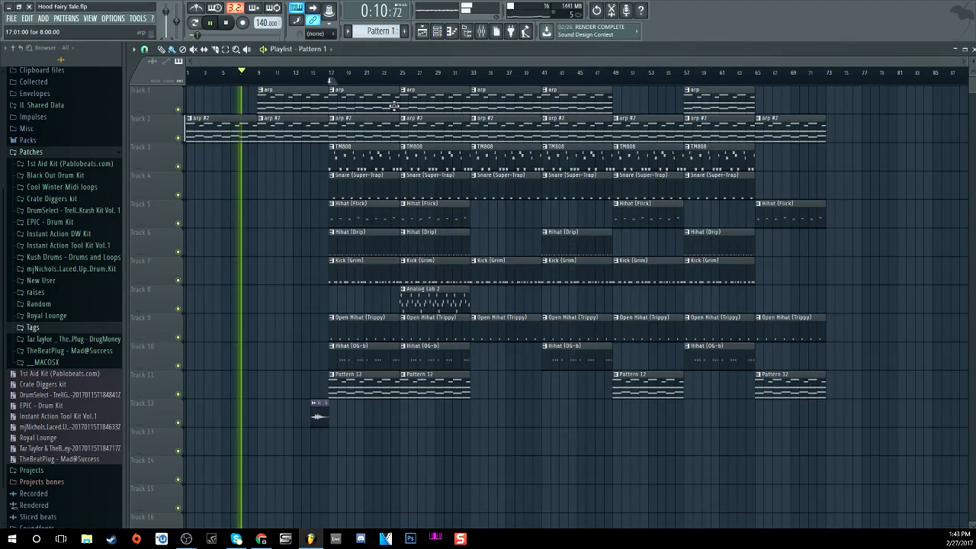
pyautogui.click(321, 73)
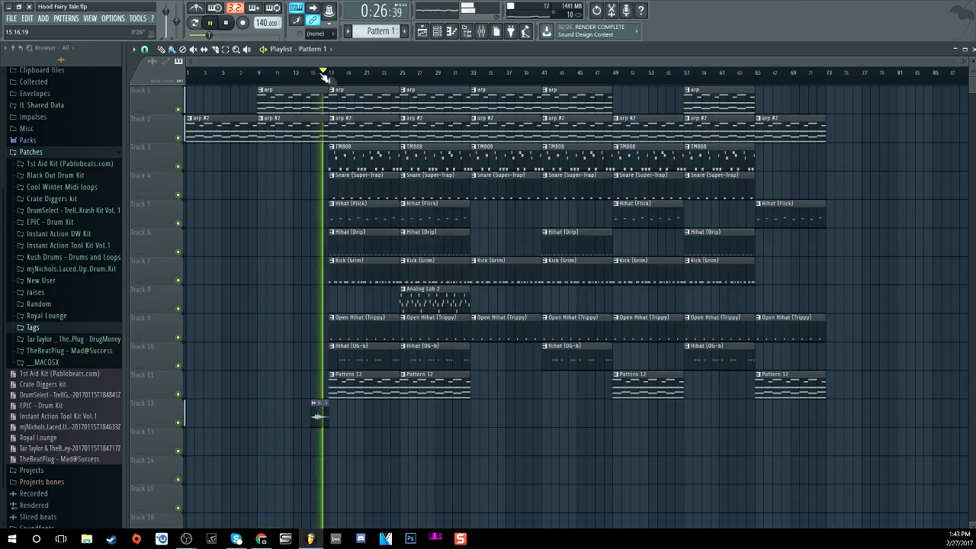
pyautogui.click(227, 22)
# - Review the Pattern 1 channels in the channel rack and return to the playlist
pyautogui.click(437, 31)
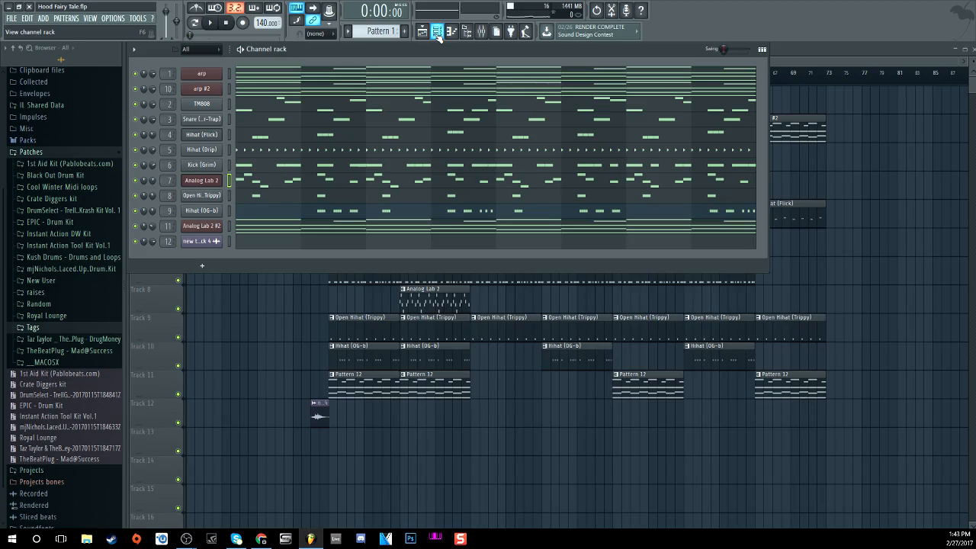
pyautogui.click(846, 65)
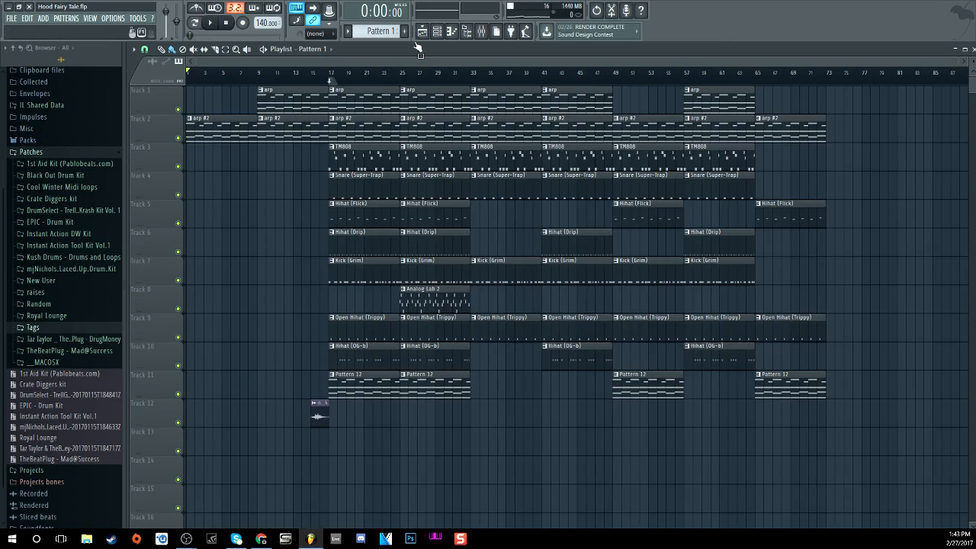
# - Show the mixer over the middle of the playlist and examine the FabFilter Pro-L settings on the Master track
pyautogui.click(467, 31)
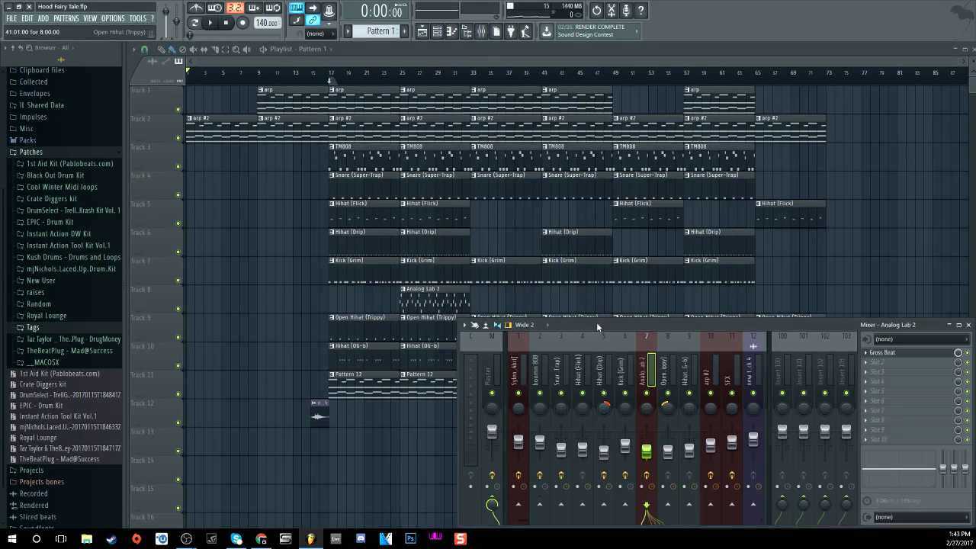
pyautogui.moveTo(596, 323); pyautogui.dragTo(439, 207)
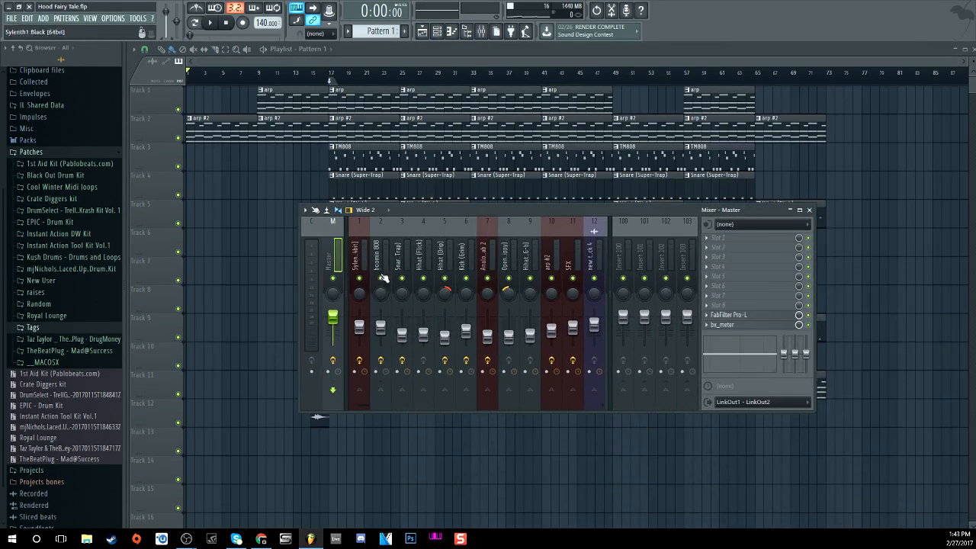
pyautogui.click(736, 314)
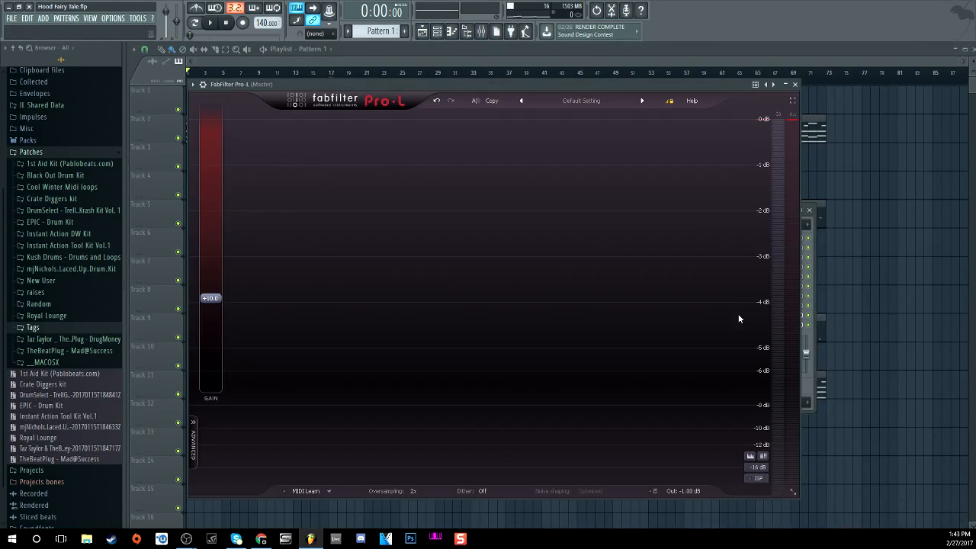
pyautogui.click(795, 86)
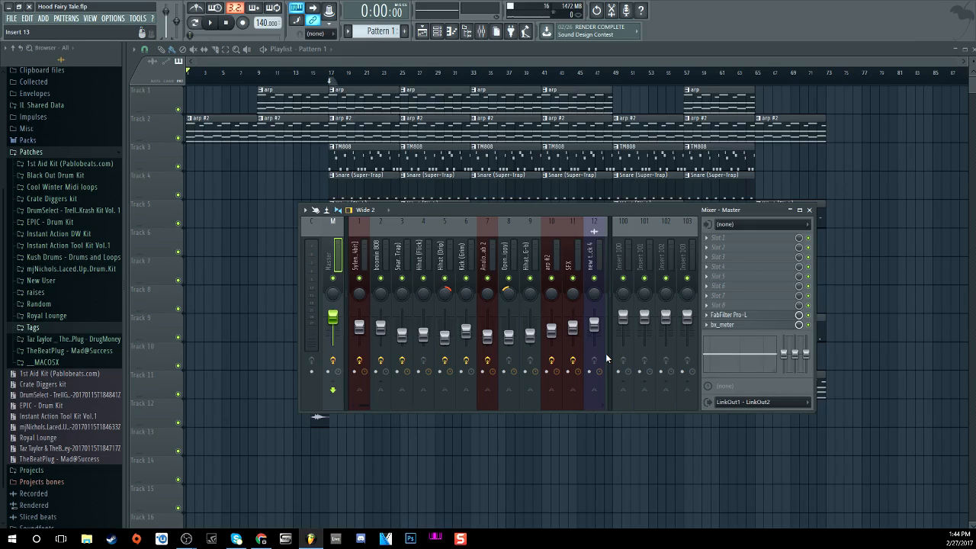
# - Examine the Gross Beat time effect on the Sylenth1 mixer track and close the mixer
pyautogui.click(361, 257)
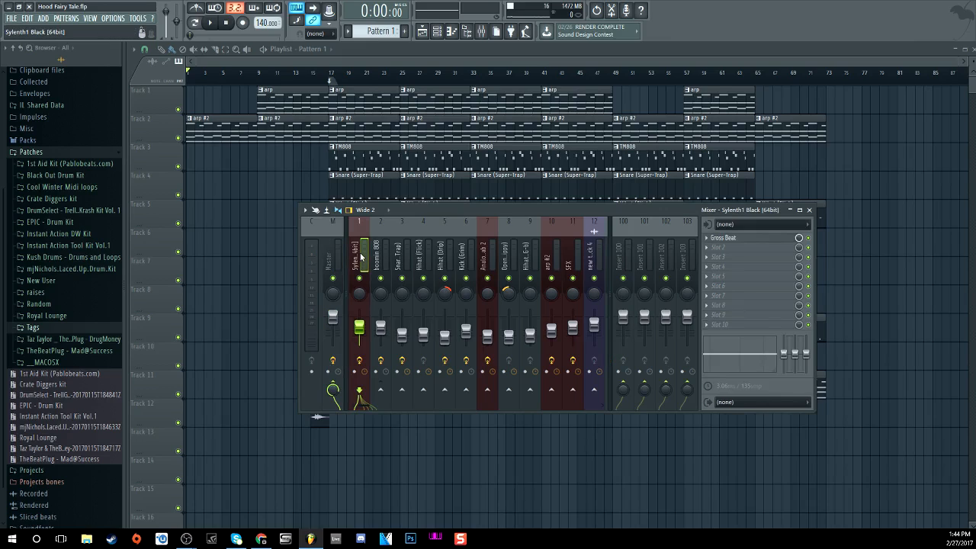
pyautogui.click(726, 238)
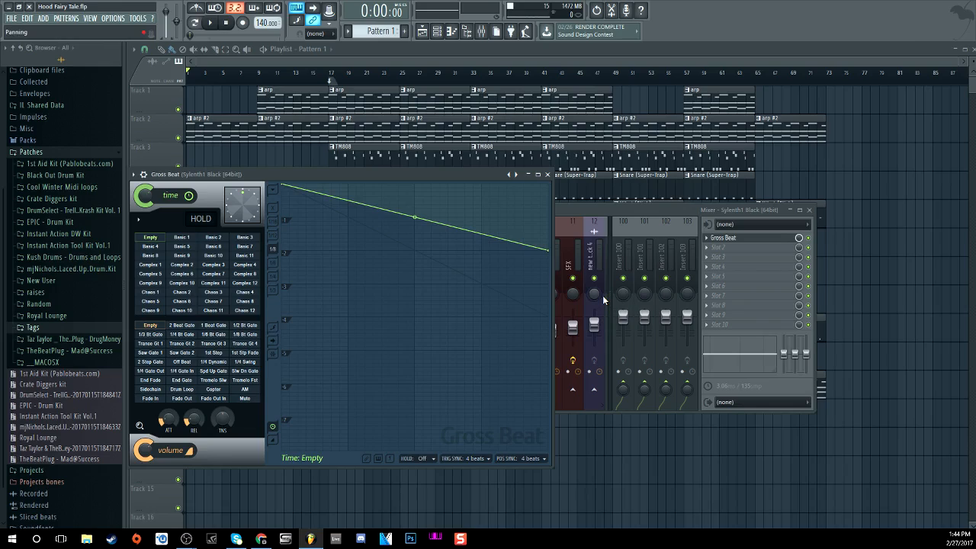
pyautogui.click(546, 175)
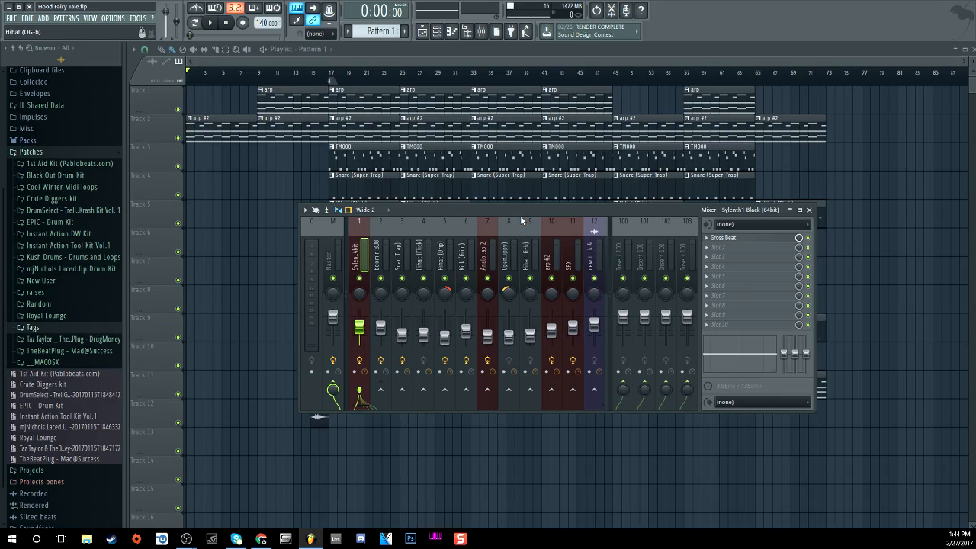
pyautogui.click(809, 210)
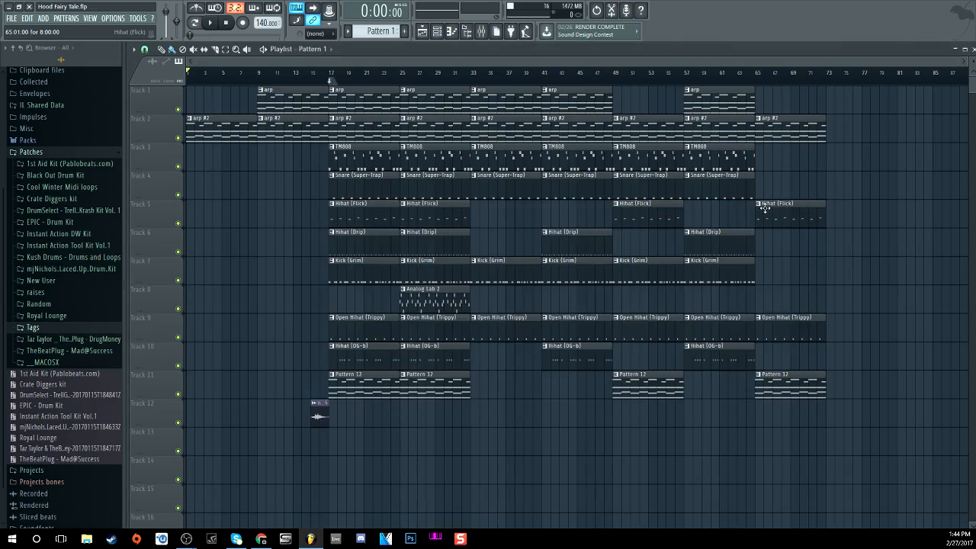